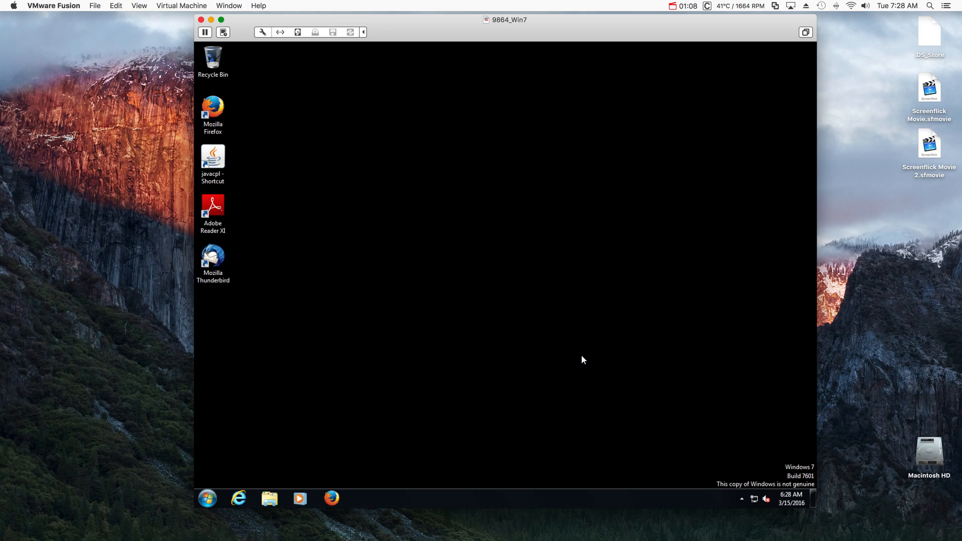
- Open services.msc to check the RPC services, then search Start for wmimgmt.msc
click(209, 496)
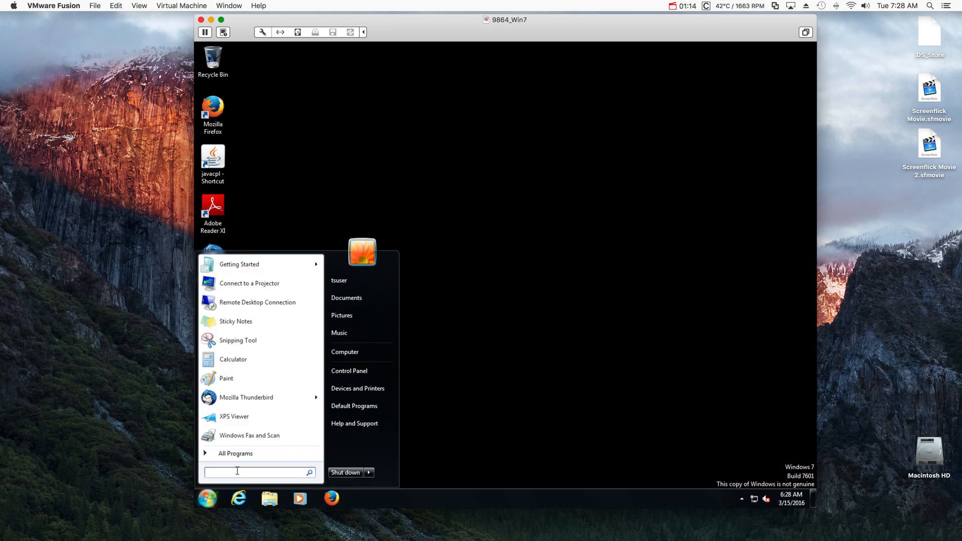
text(services.msc)
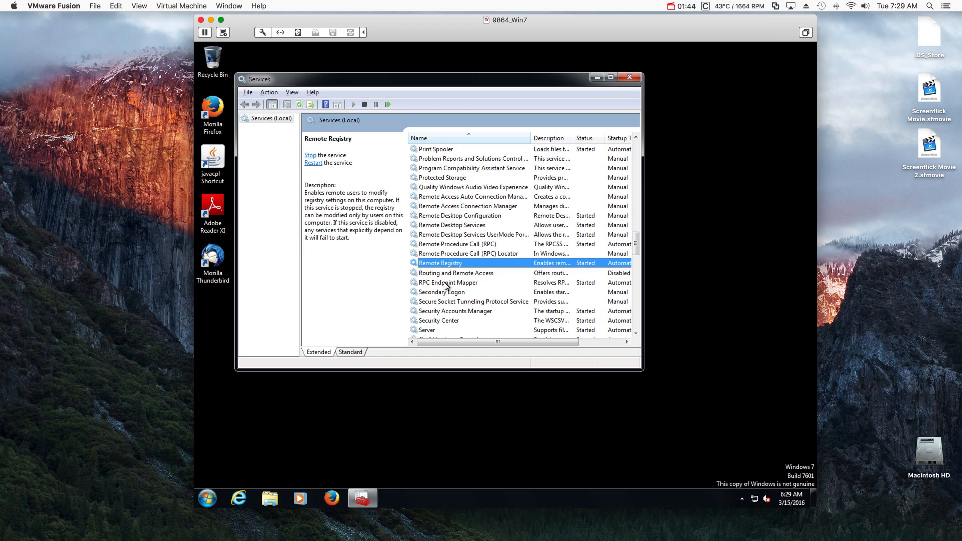
click(445, 284)
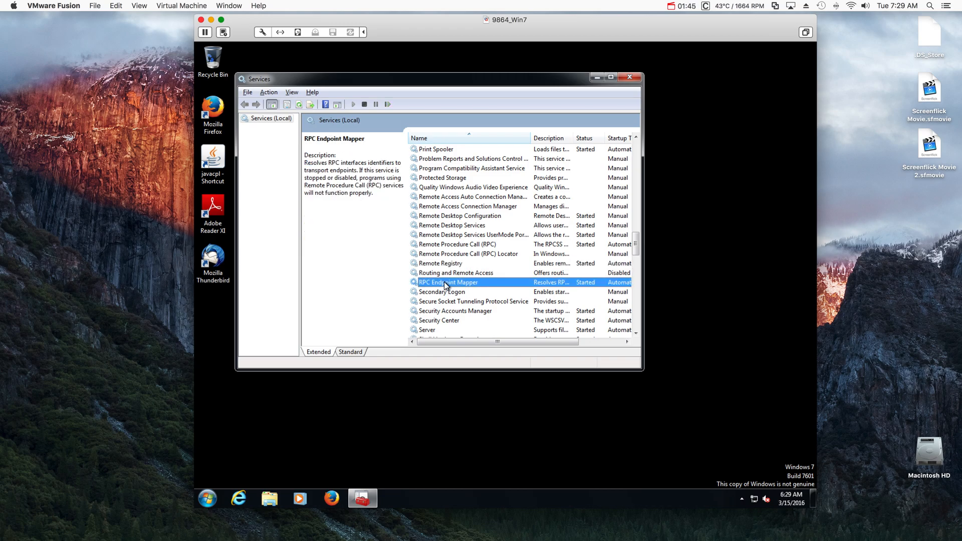
click(445, 247)
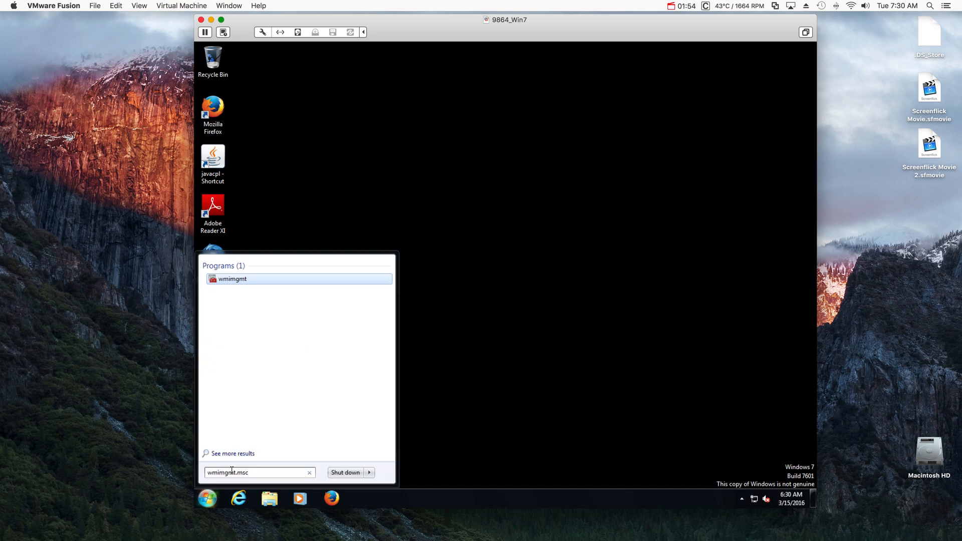
text(.msc)
- Launch wmimgmt.msc and open the WMI Control (Local) properties on the Security tab
key(Return)
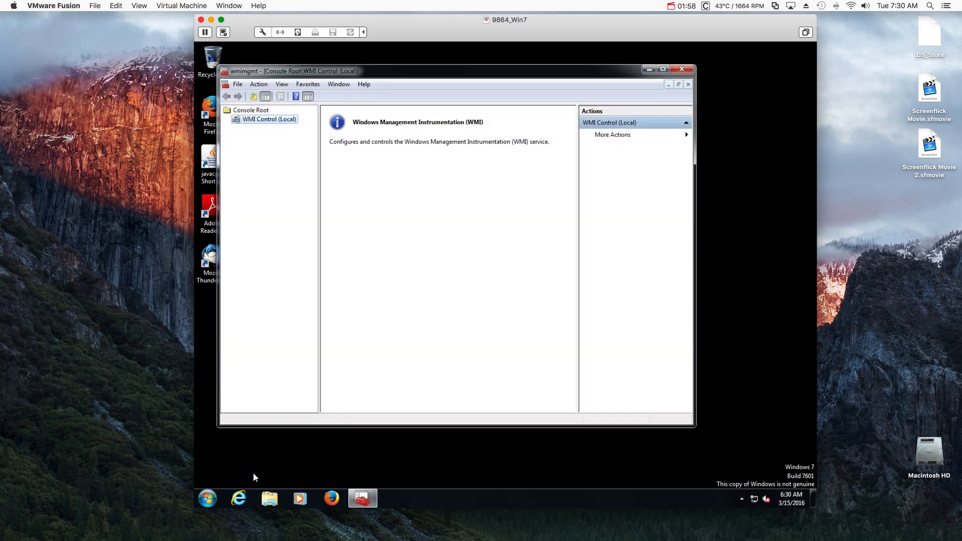
right_click(271, 121)
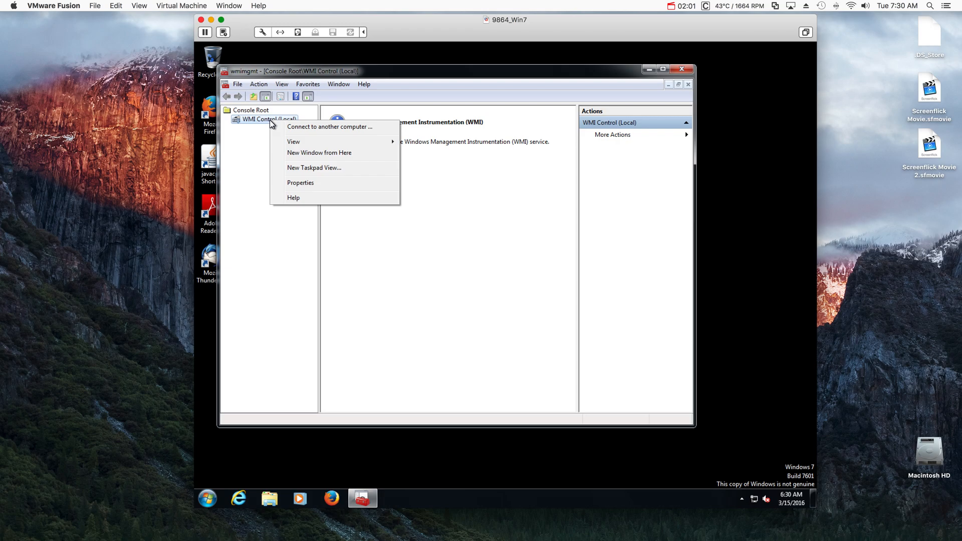
click(297, 183)
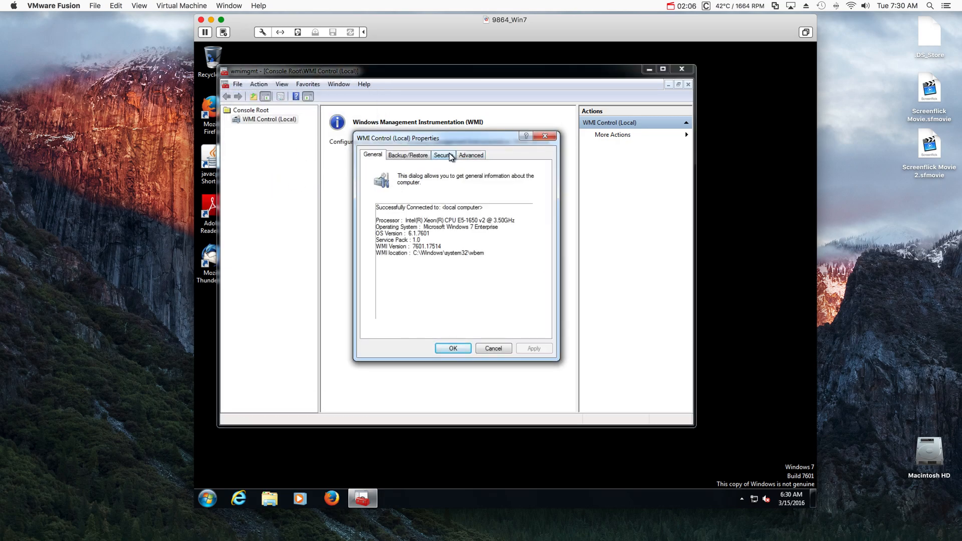
click(449, 152)
- Open permissions for ROOT\CIMV2\Security and check the Administrators group's allowed permissions
click(379, 189)
click(373, 188)
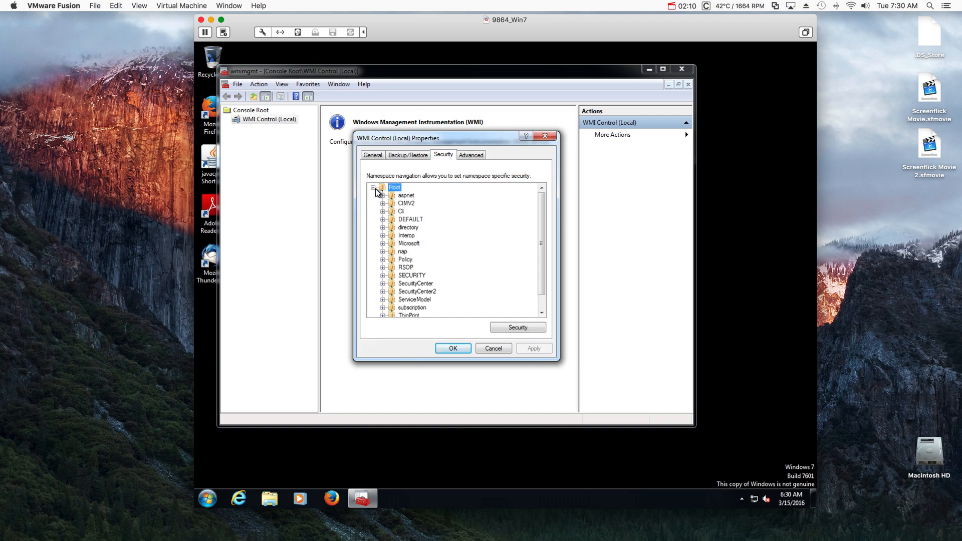
click(404, 203)
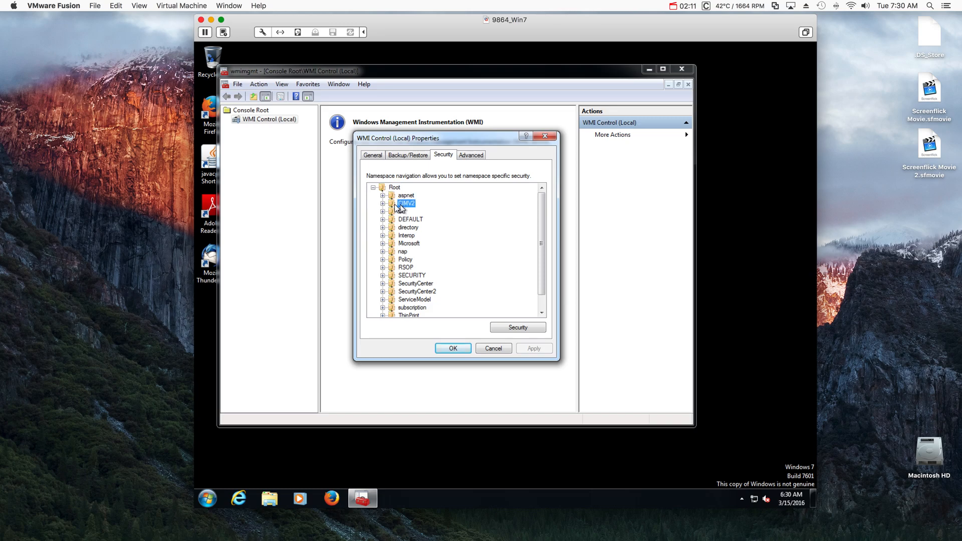
click(382, 204)
click(411, 235)
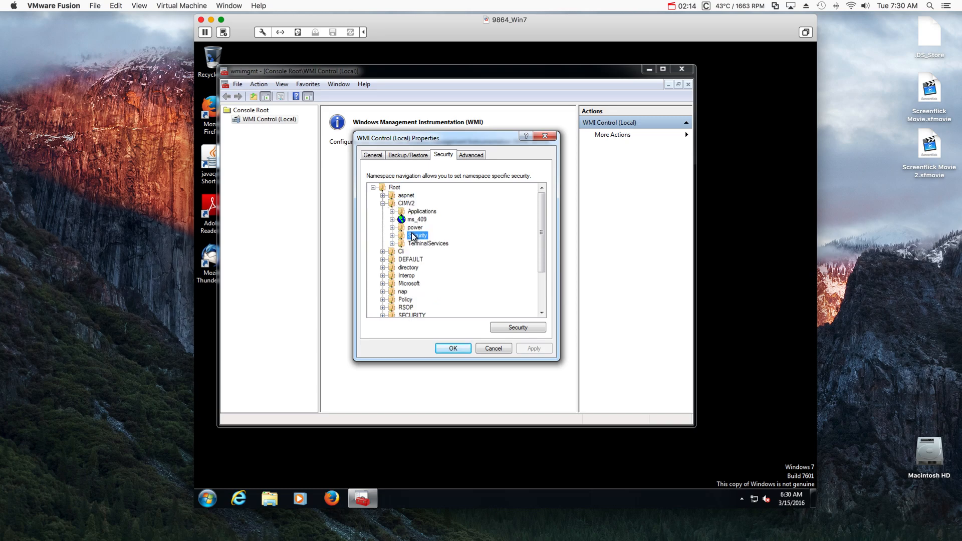
click(527, 327)
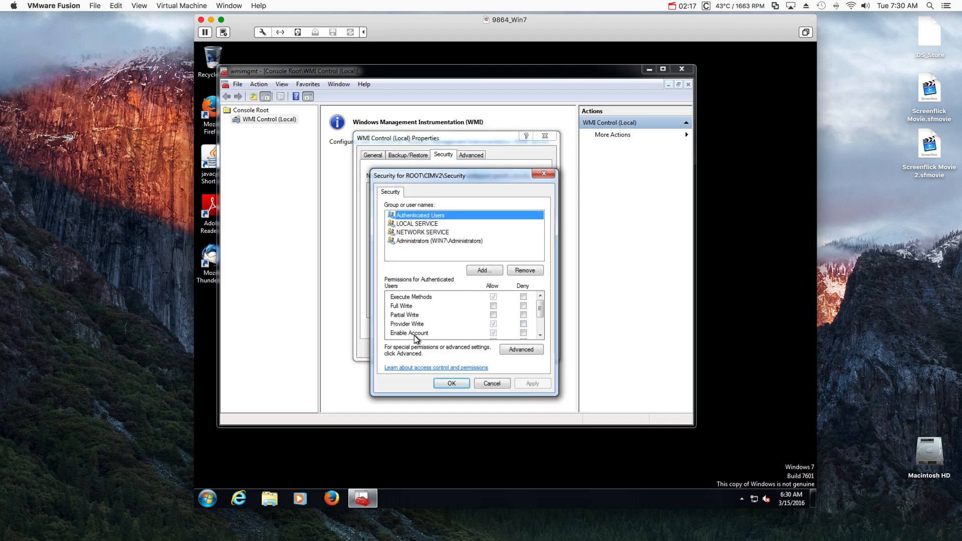
click(421, 241)
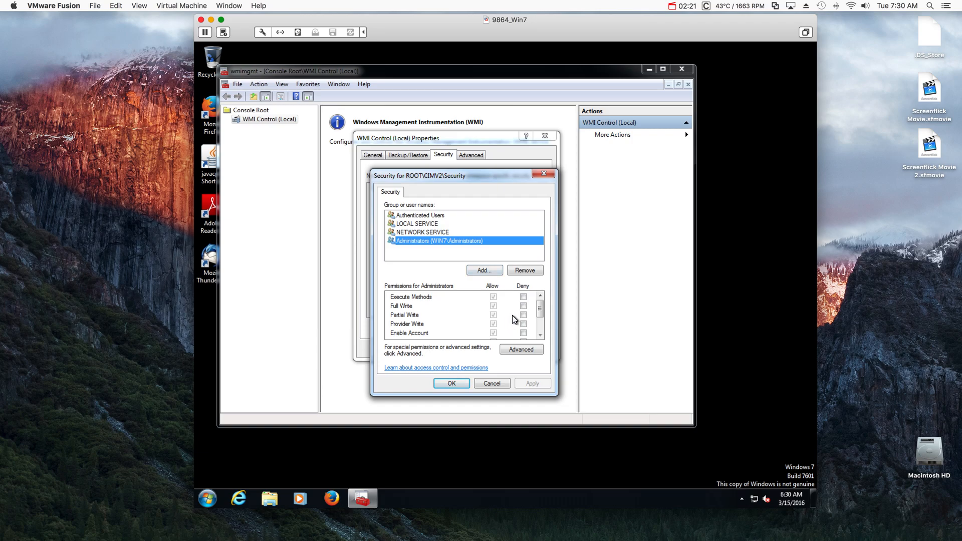
drag(541, 311, 542, 334)
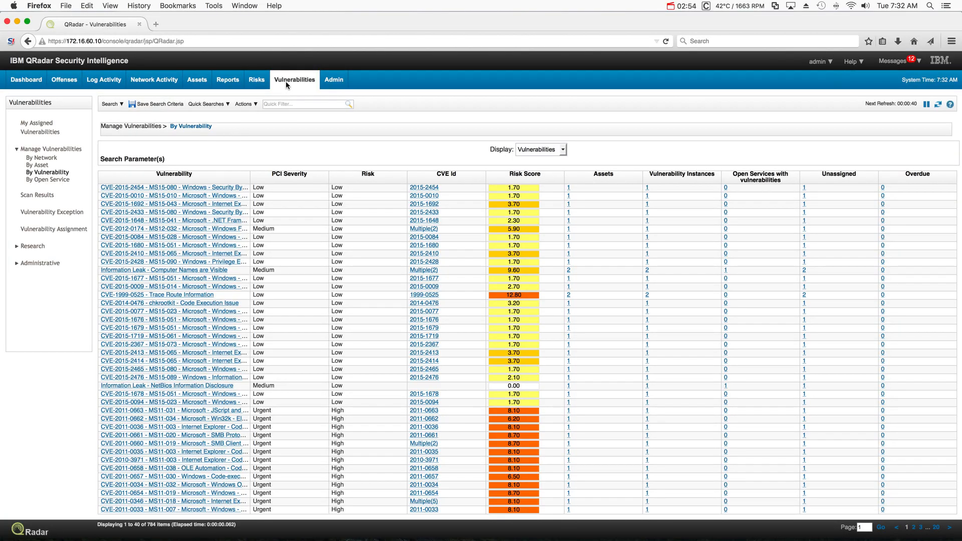
- Run a new vulnerability search filtered on Hostname Equals WIN7
click(115, 104)
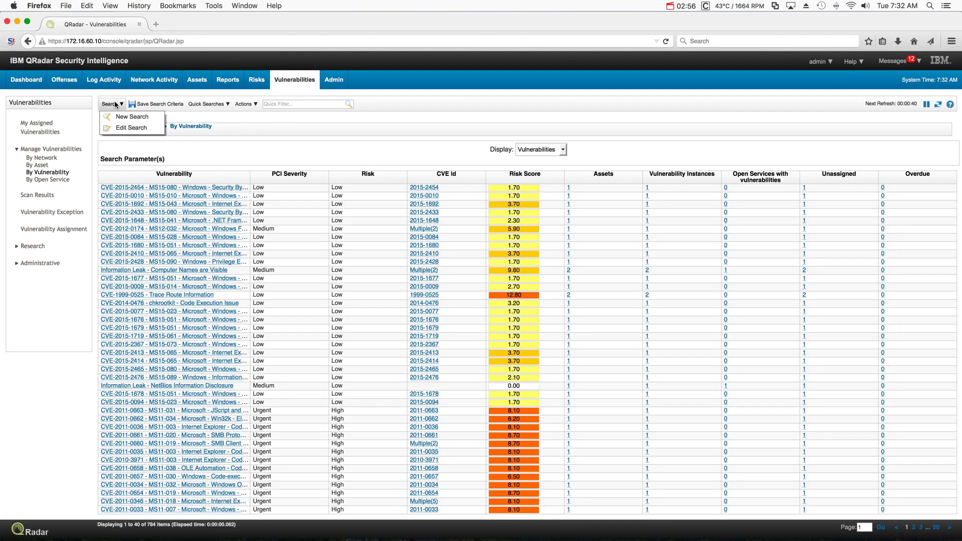
click(119, 121)
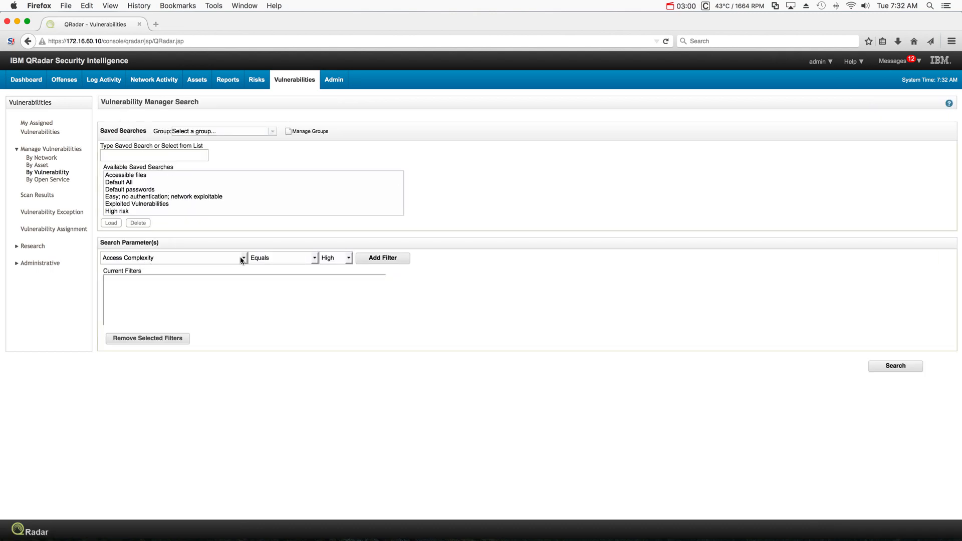
click(243, 259)
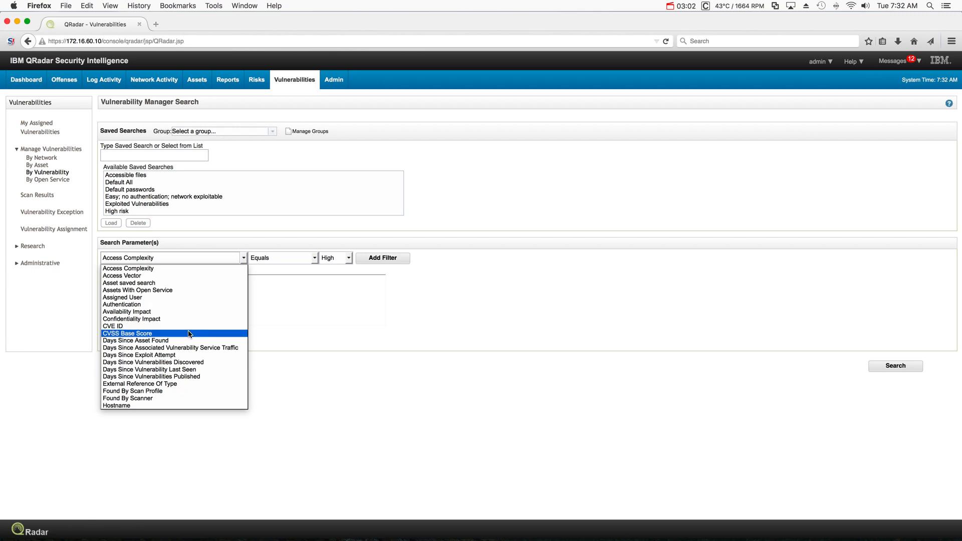
click(180, 405)
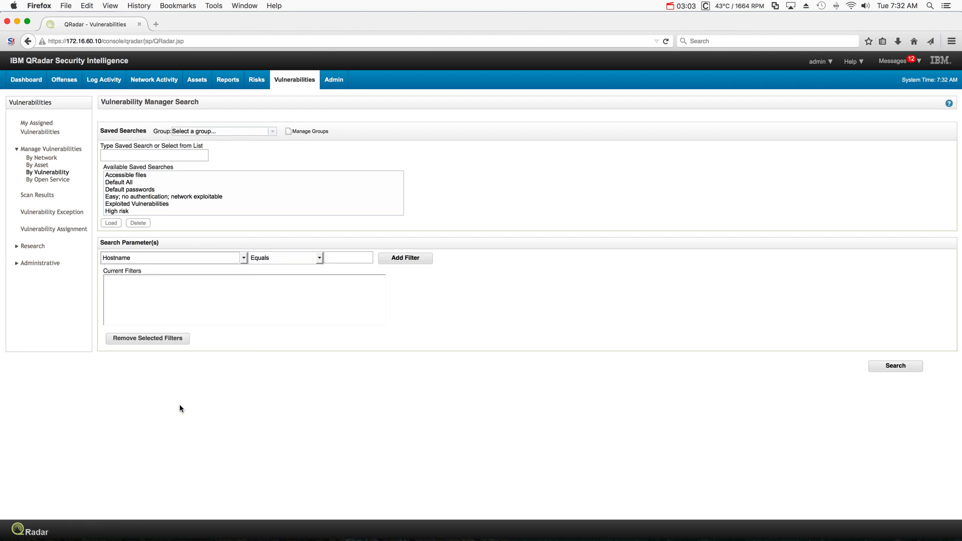
click(339, 258)
text(WIN)
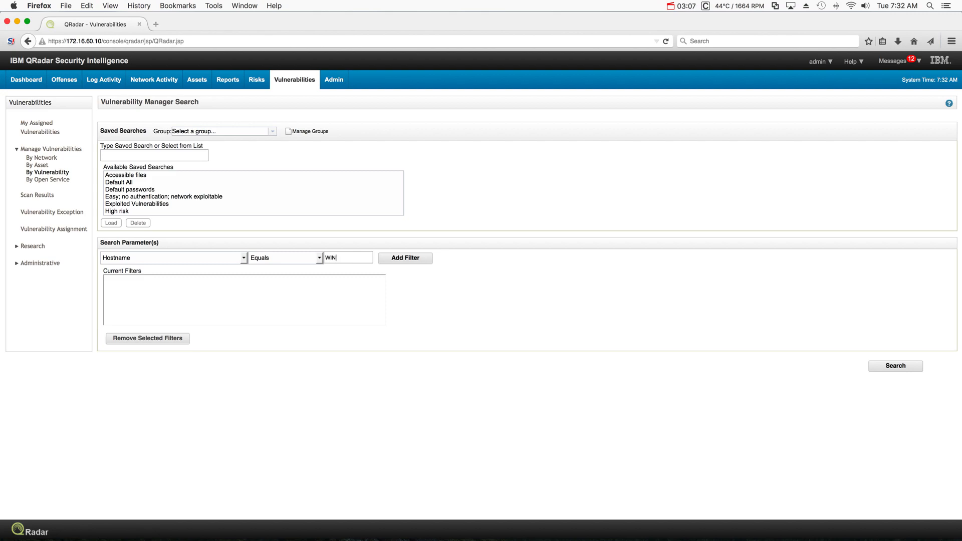
text(7)
click(409, 260)
click(904, 366)
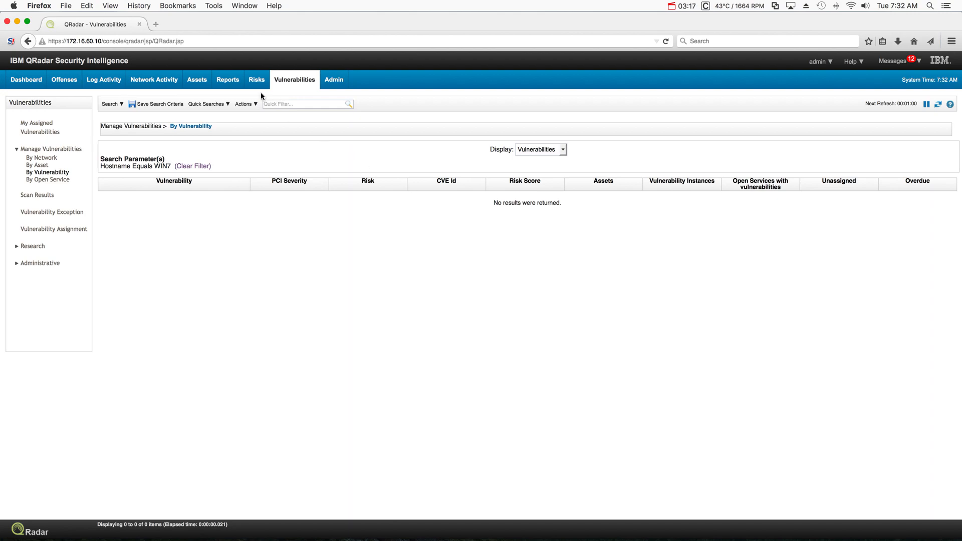
- Review the Patch scan for WIN7 profile's target 172.16.60.203 and Windows credentials, then return to Scan Profiles
click(38, 264)
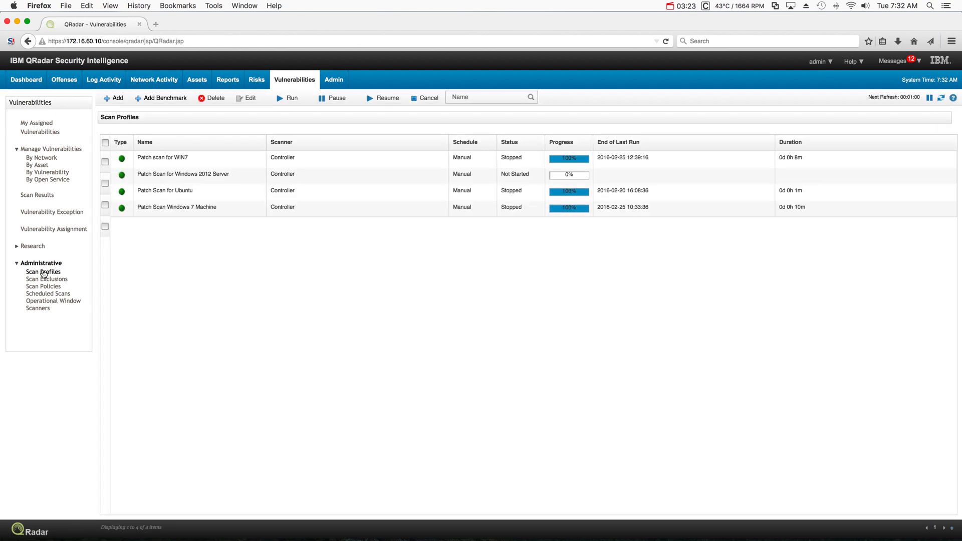
click(105, 161)
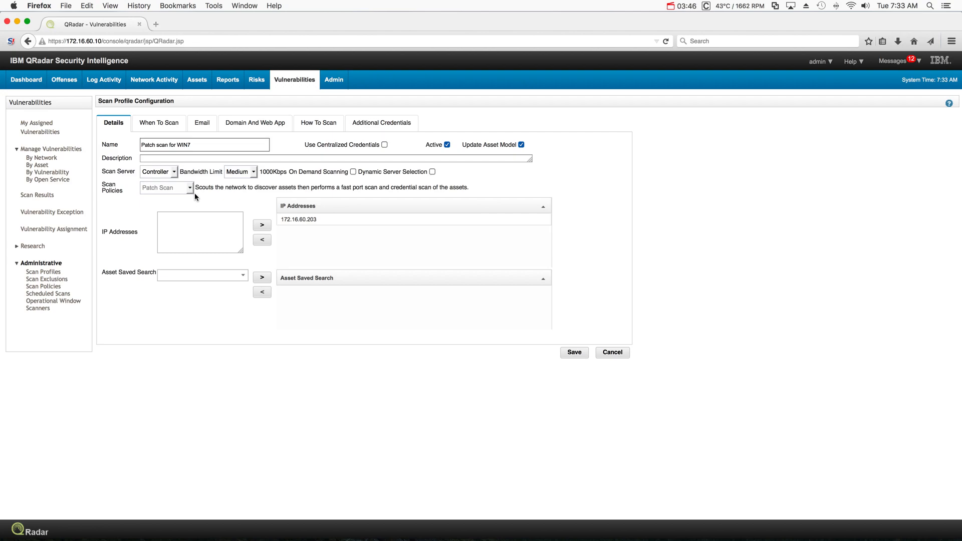
click(293, 223)
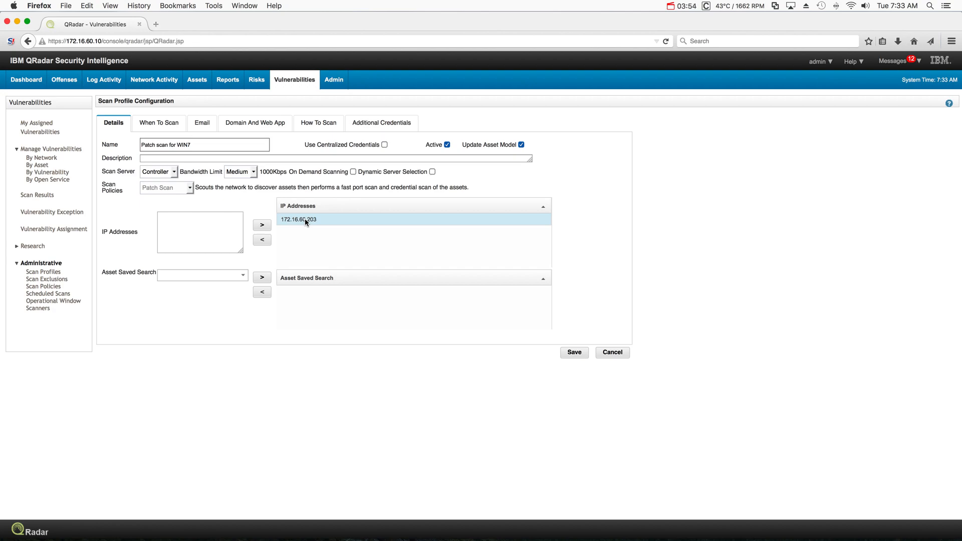
click(386, 124)
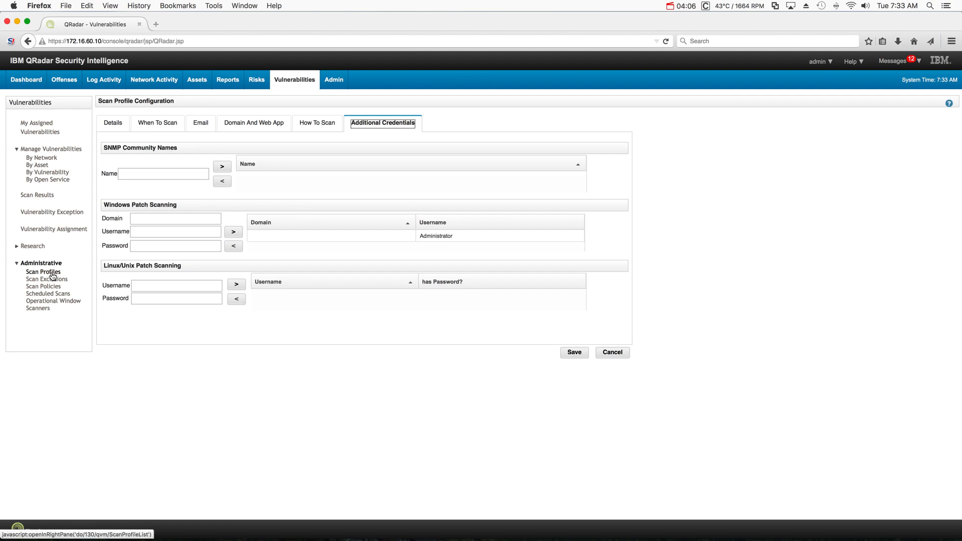
click(612, 356)
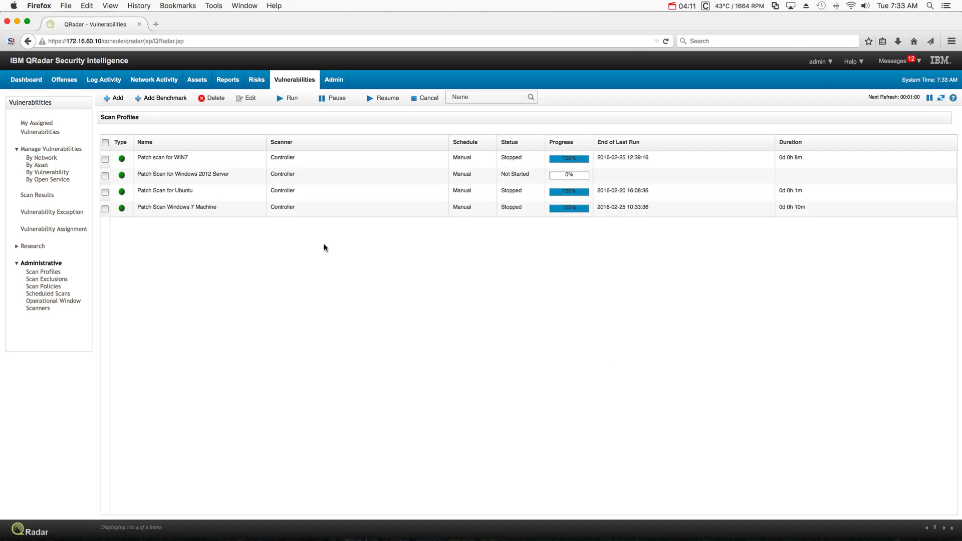
- Select the Patch scan for WIN7 profile and run it
click(105, 160)
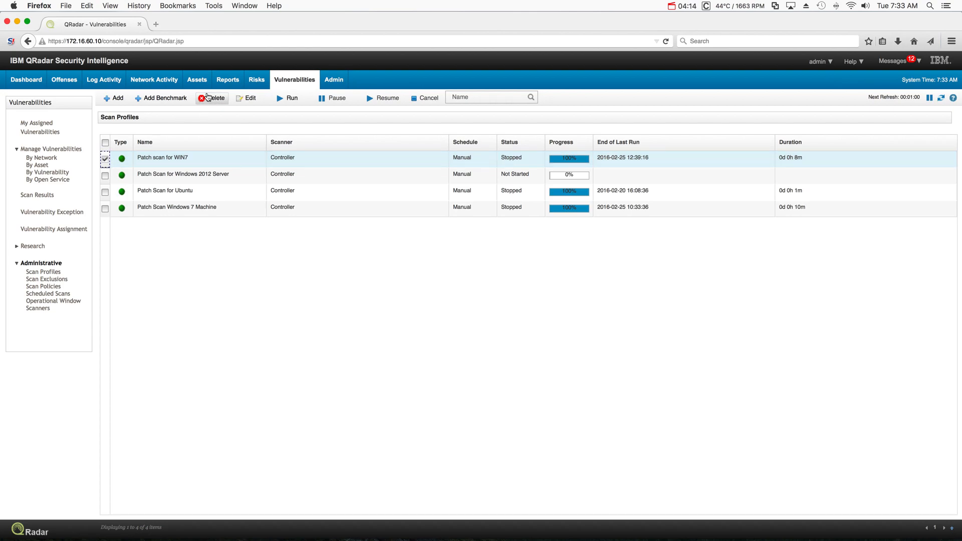
click(283, 100)
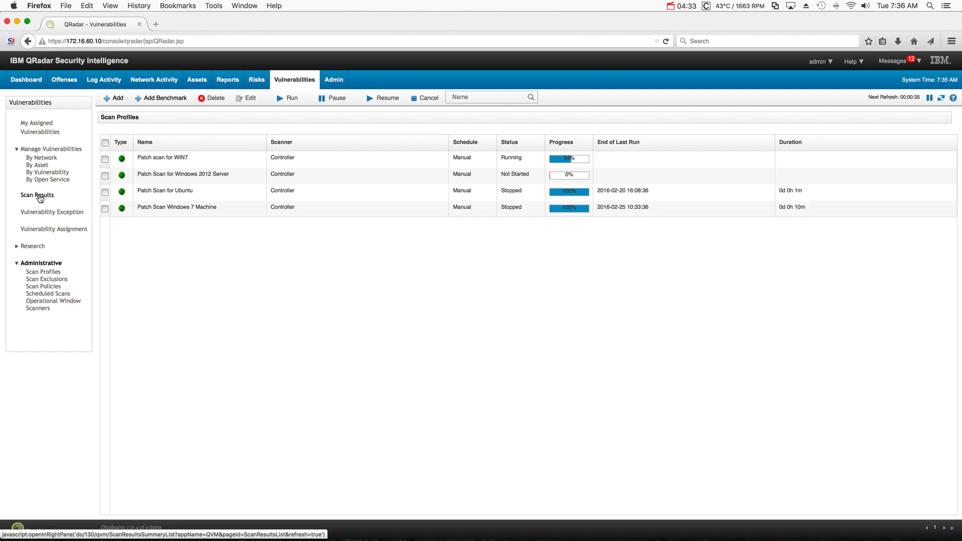
- Open Scan Results and refresh to see the WIN7 patch scan running
click(34, 198)
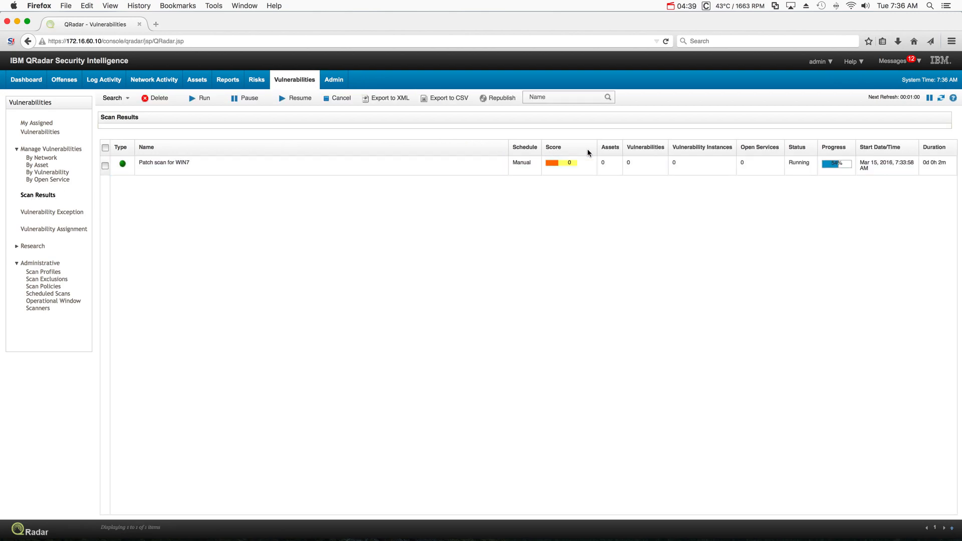
click(941, 99)
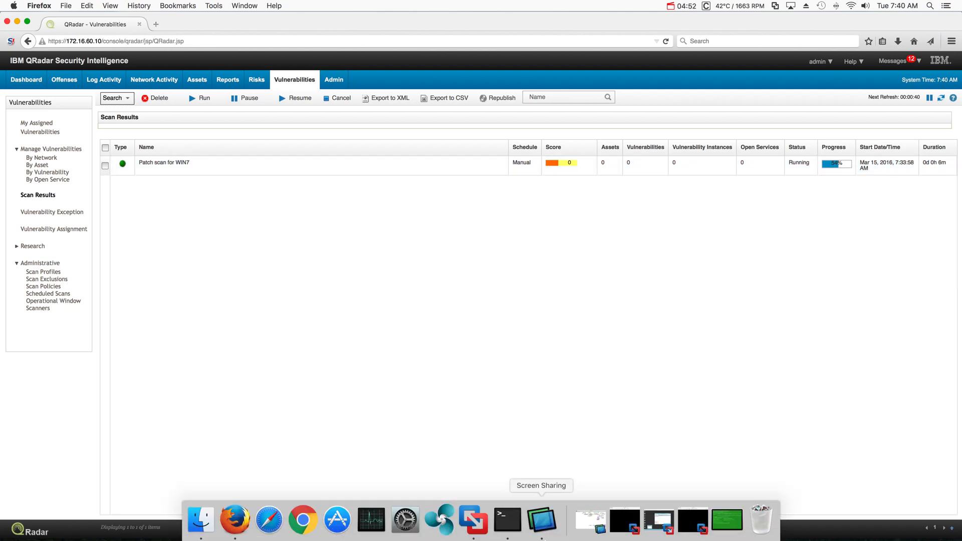
- Display adaptor.properties in /opt/qvm/adaptor/config and highlight the 10.1 minimum risk score lines
click(729, 522)
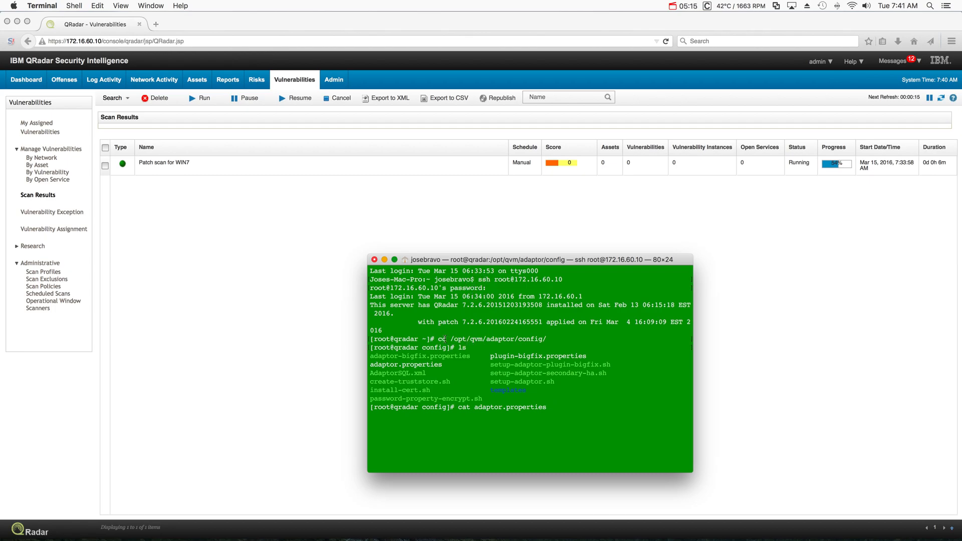
drag(450, 339, 547, 339)
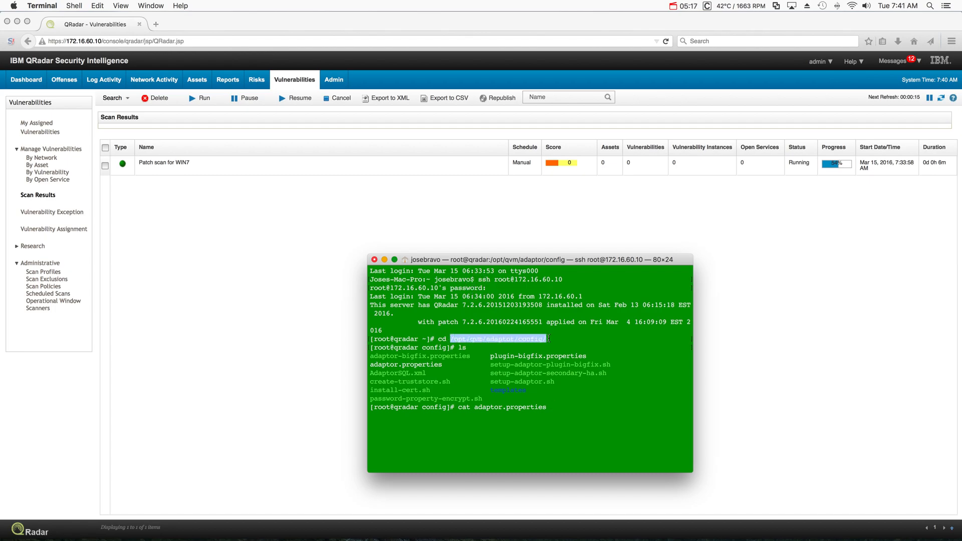
click(471, 352)
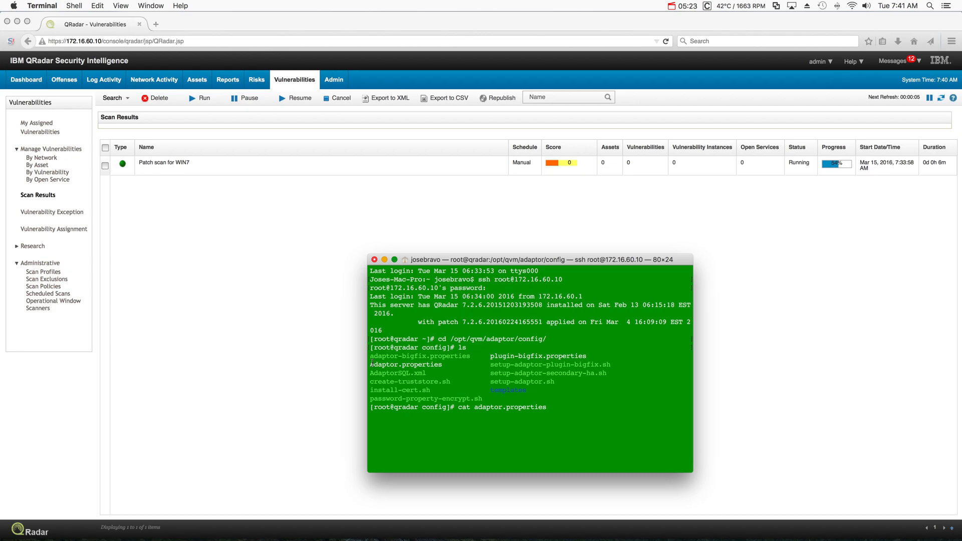
drag(371, 364, 450, 365)
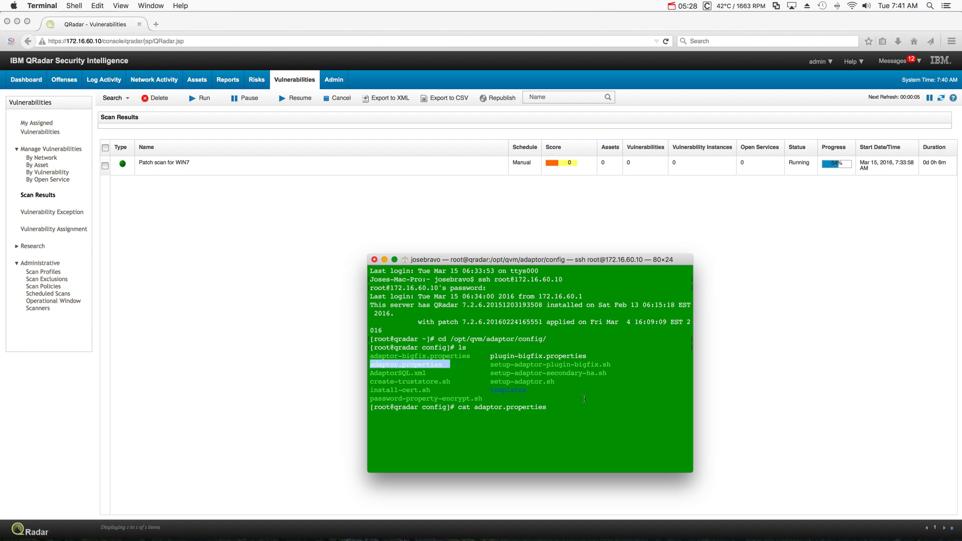
key(Return)
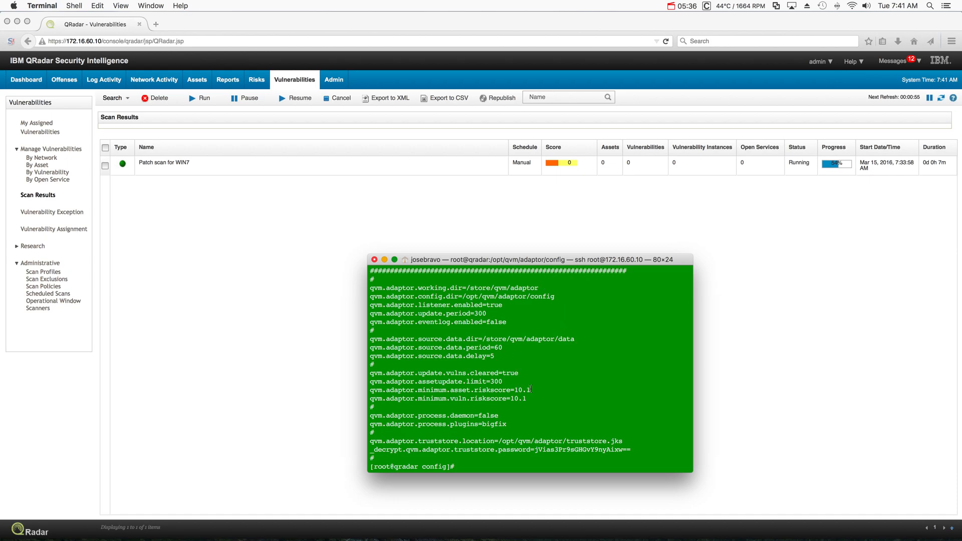
drag(531, 390, 454, 390)
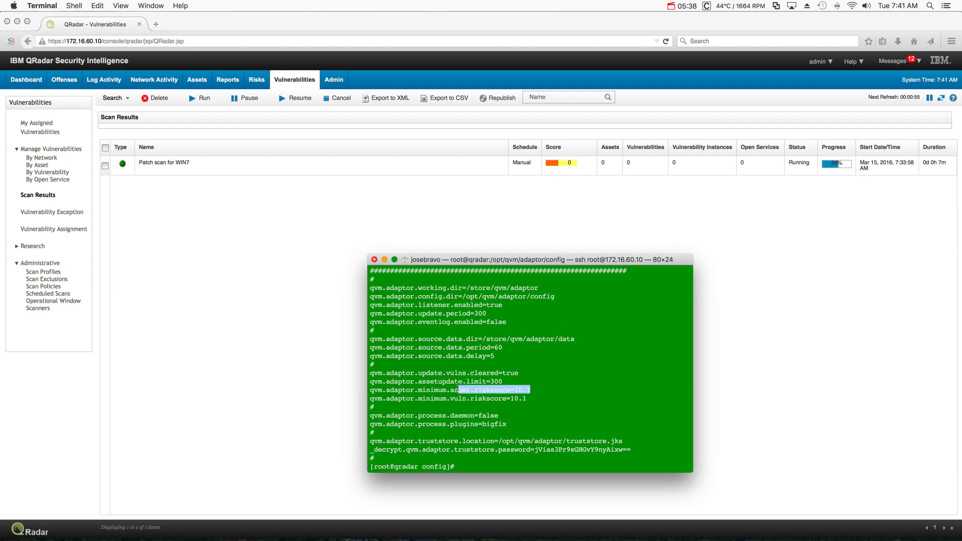
drag(526, 398, 451, 400)
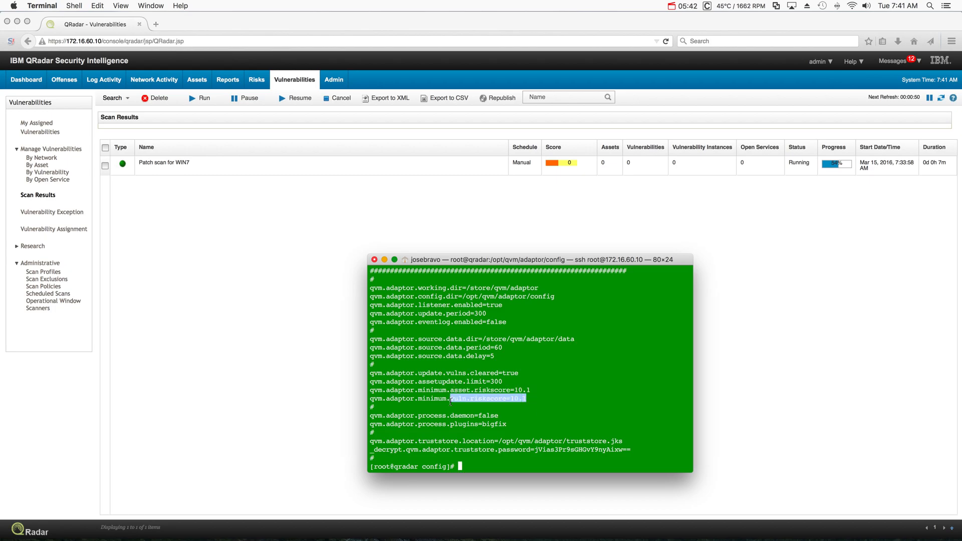
click(585, 397)
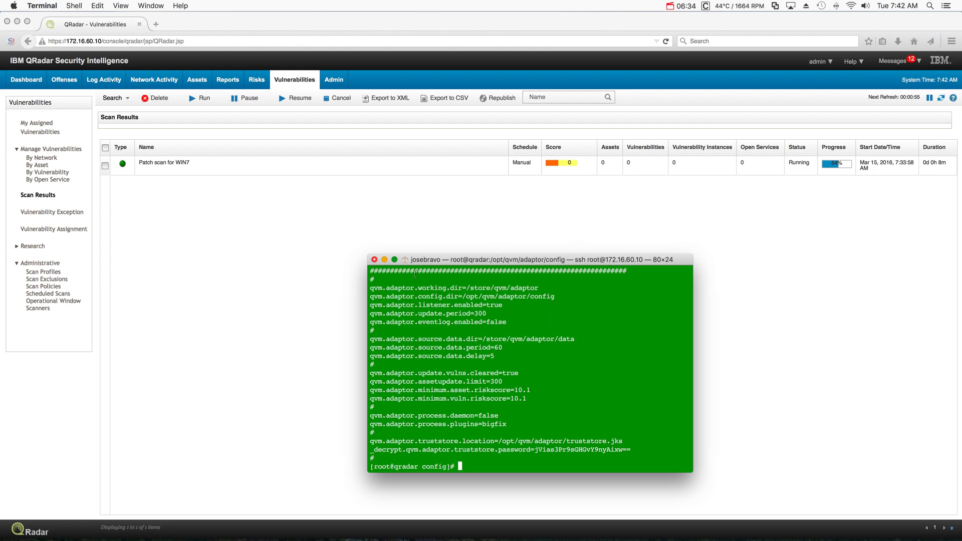
- Refresh Scan Results until the WIN7 scan finishes, then list vulnerabilities By Vulnerability
click(384, 260)
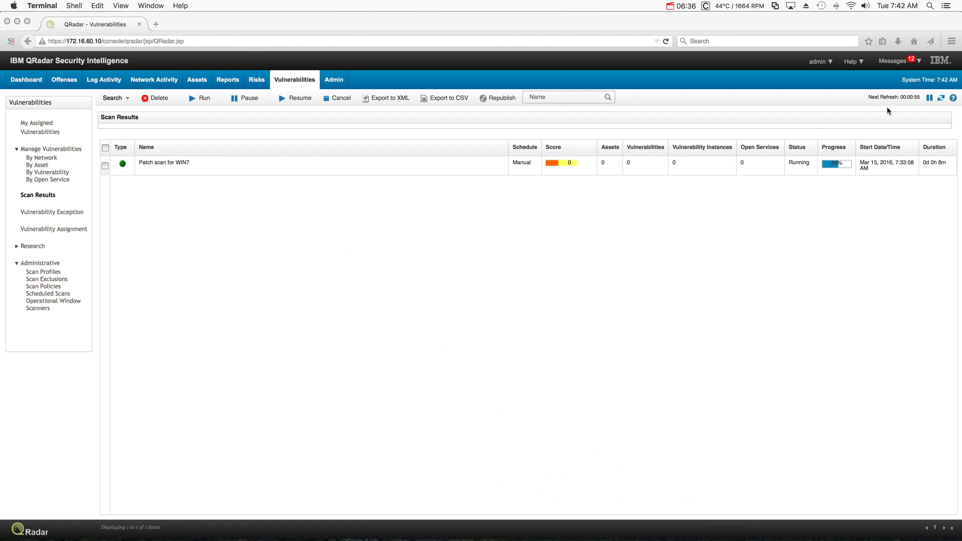
click(940, 99)
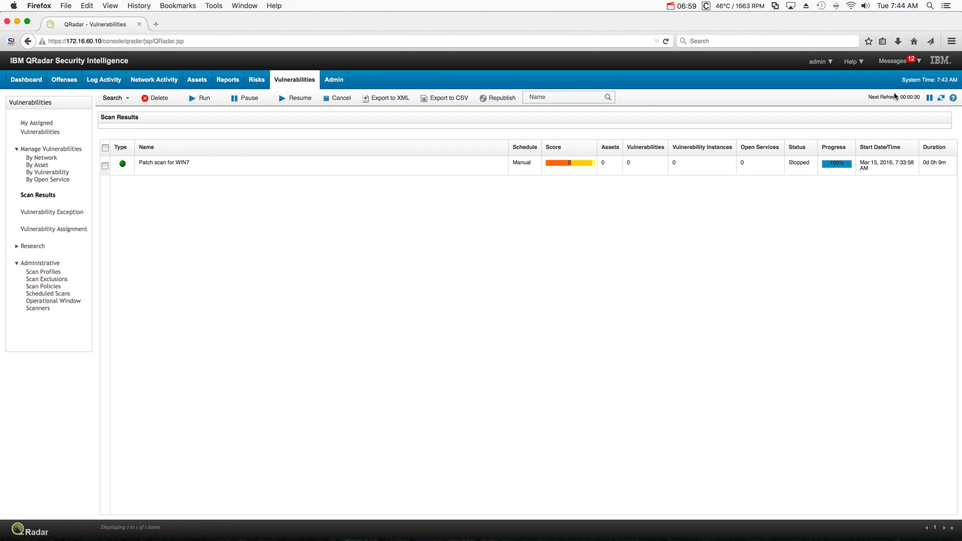
click(940, 100)
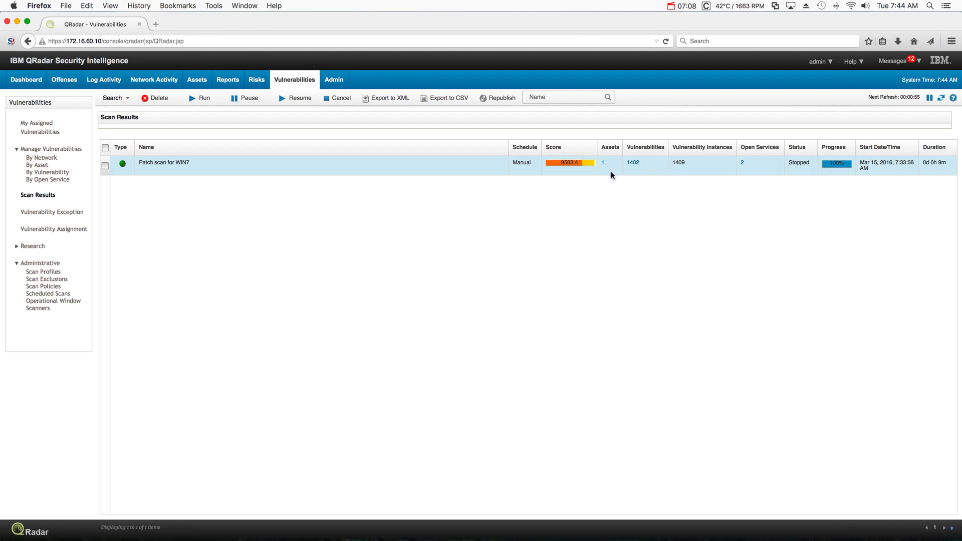
click(50, 172)
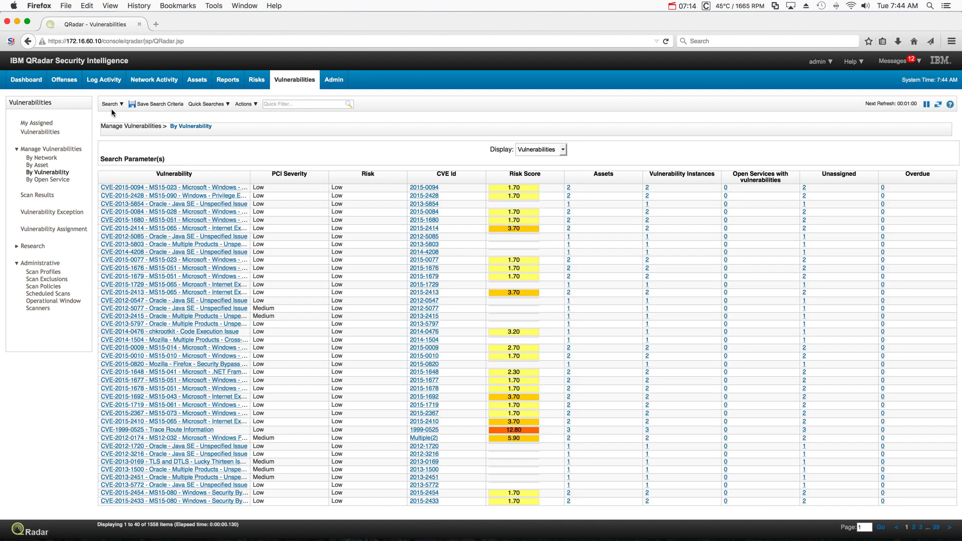
- Search vulnerabilities with the filter Hostname Equals WIN7, returning 1402 items
click(112, 106)
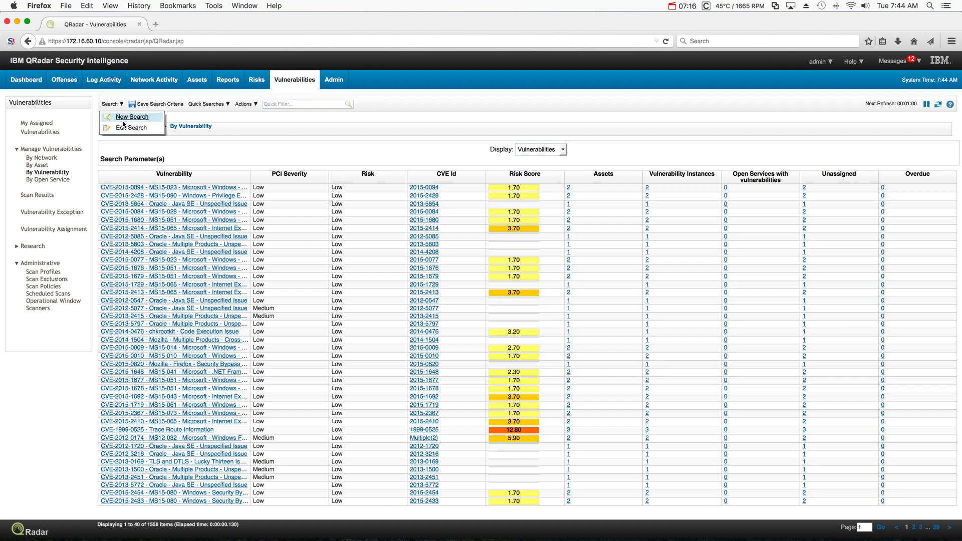
click(124, 122)
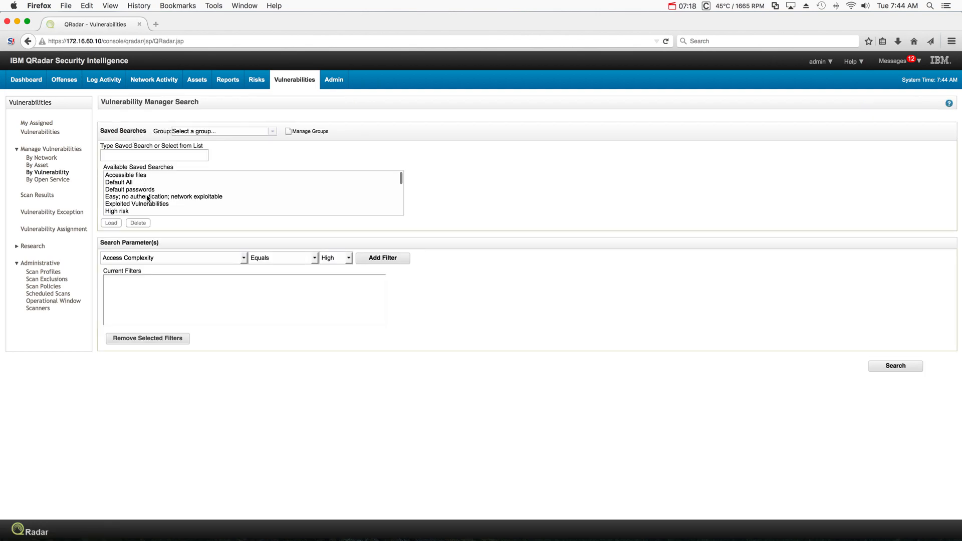
click(244, 259)
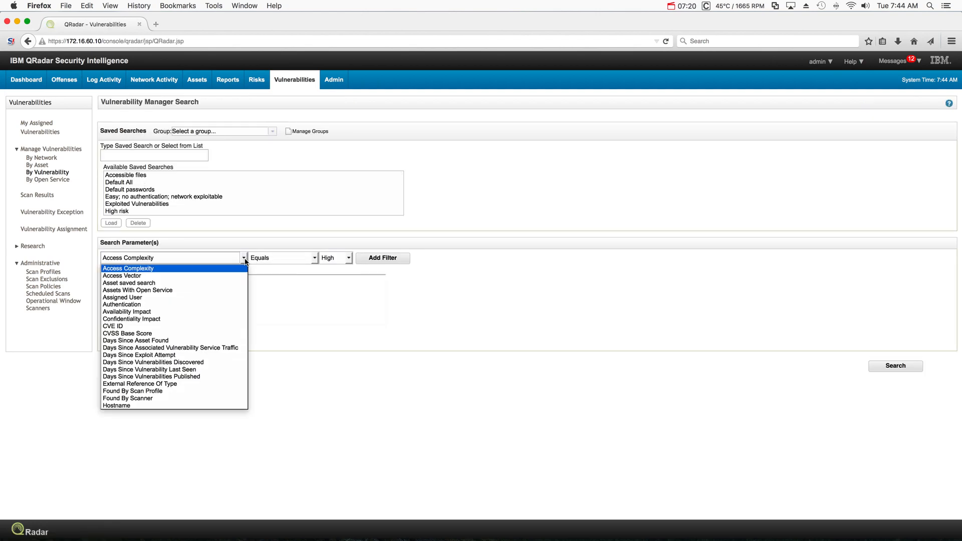
click(207, 405)
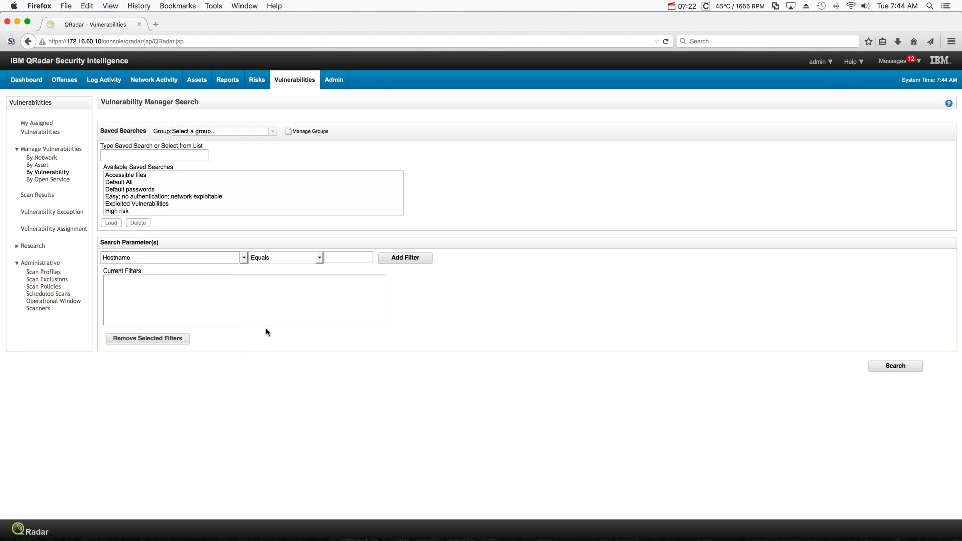
click(334, 258)
text(WIN7)
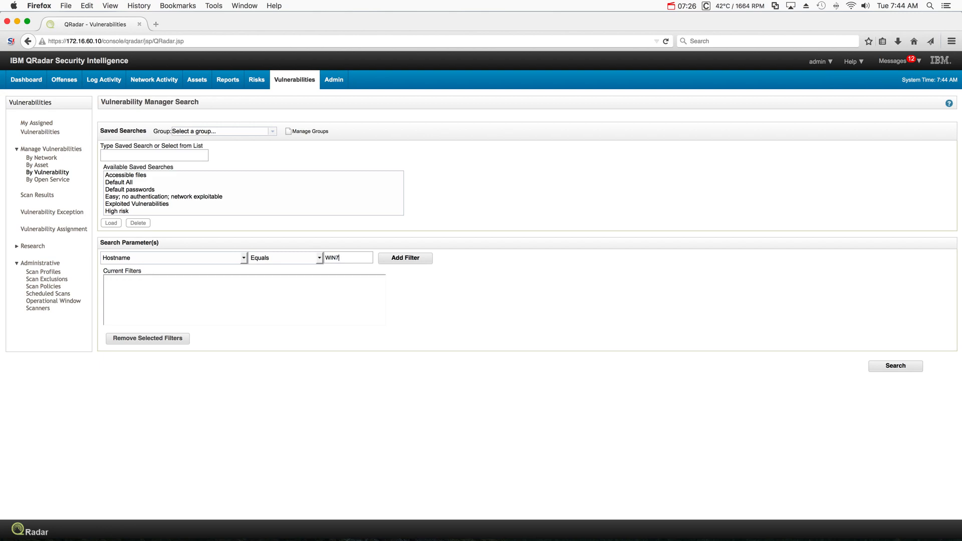
click(402, 259)
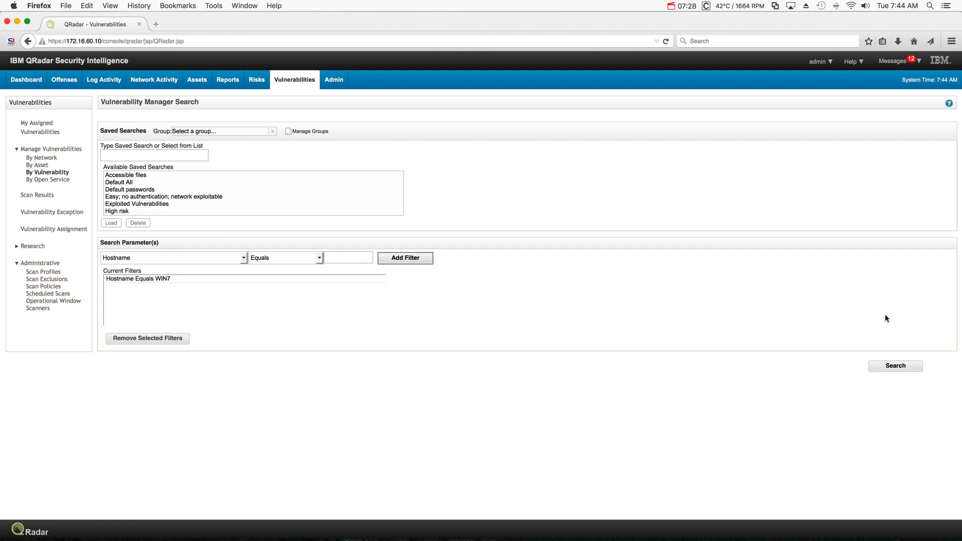
click(895, 366)
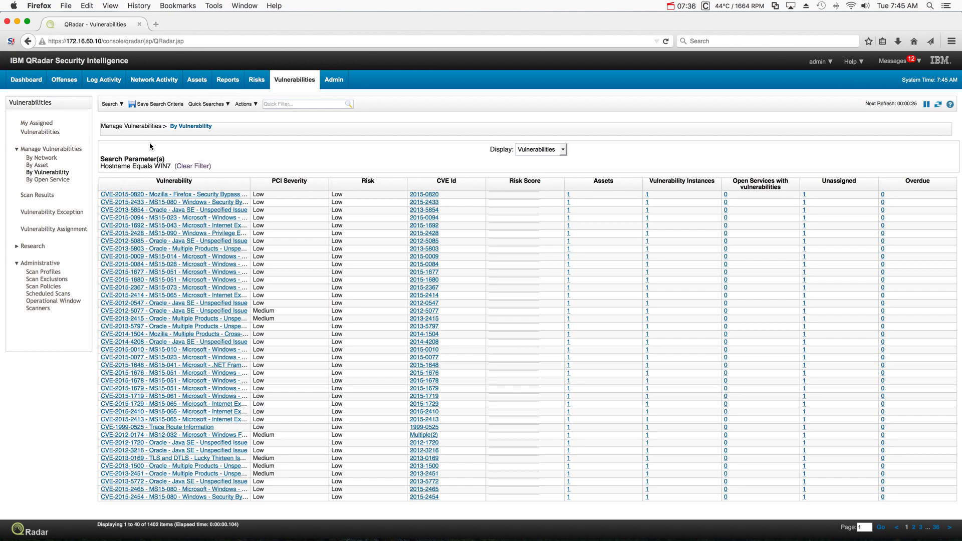
- Search vulnerabilities with CVE ID Equals 2014-6332 and open the CVE-2014-6332 details
click(114, 103)
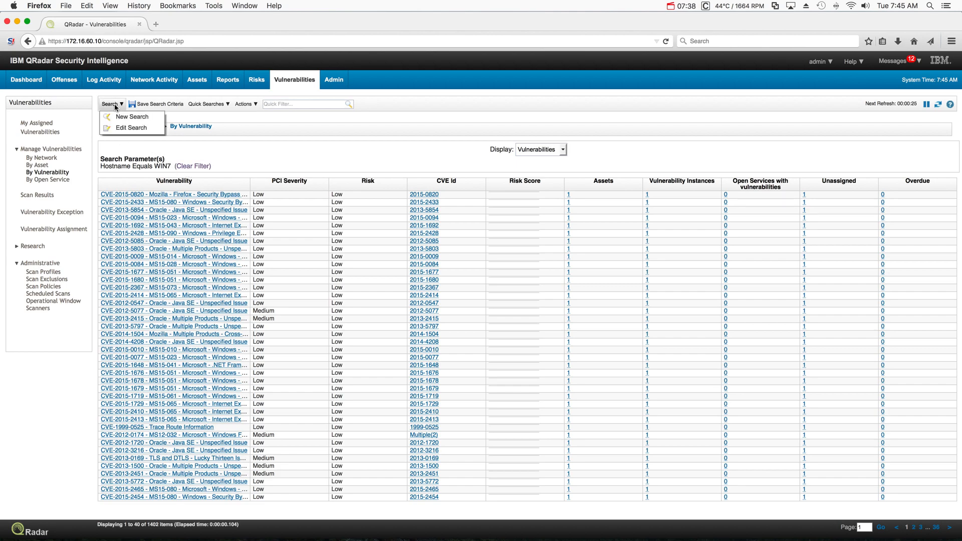
click(119, 117)
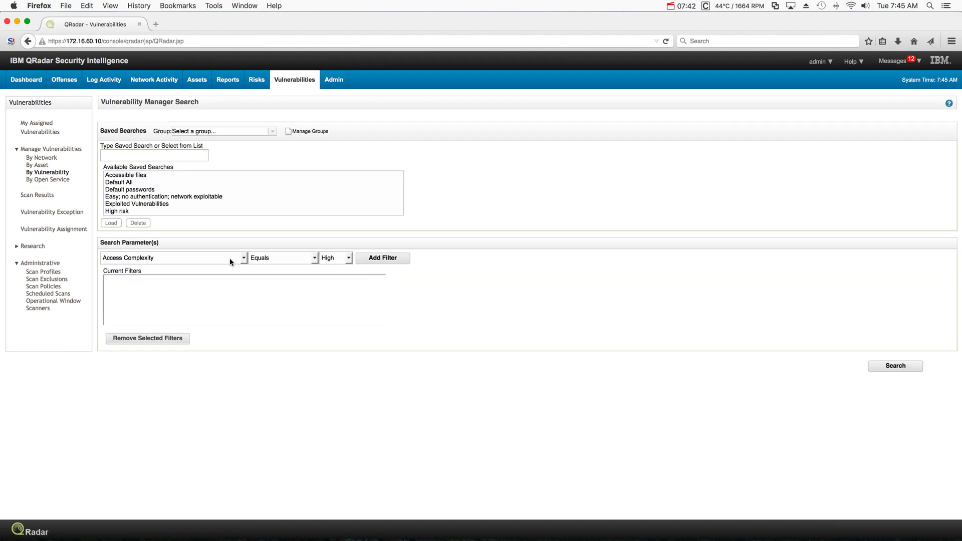
click(244, 258)
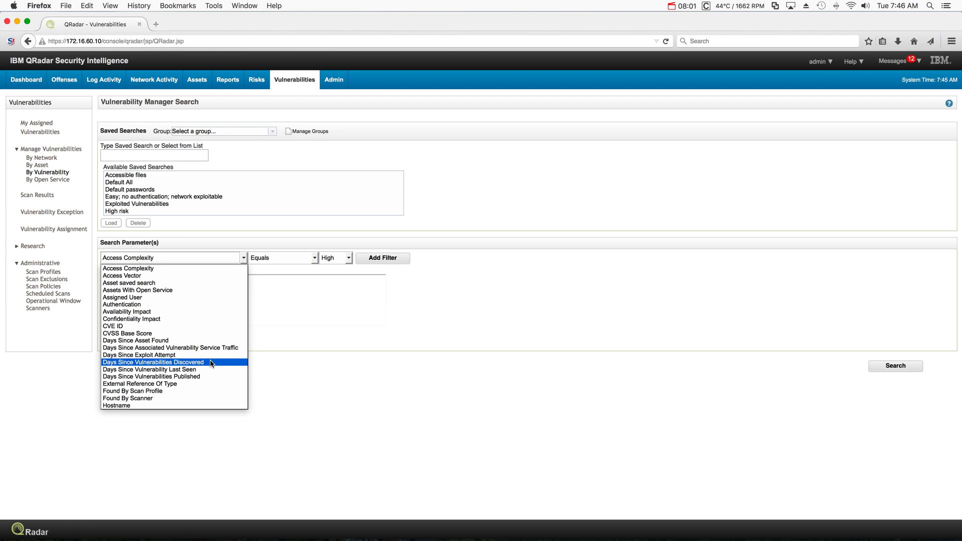
click(198, 326)
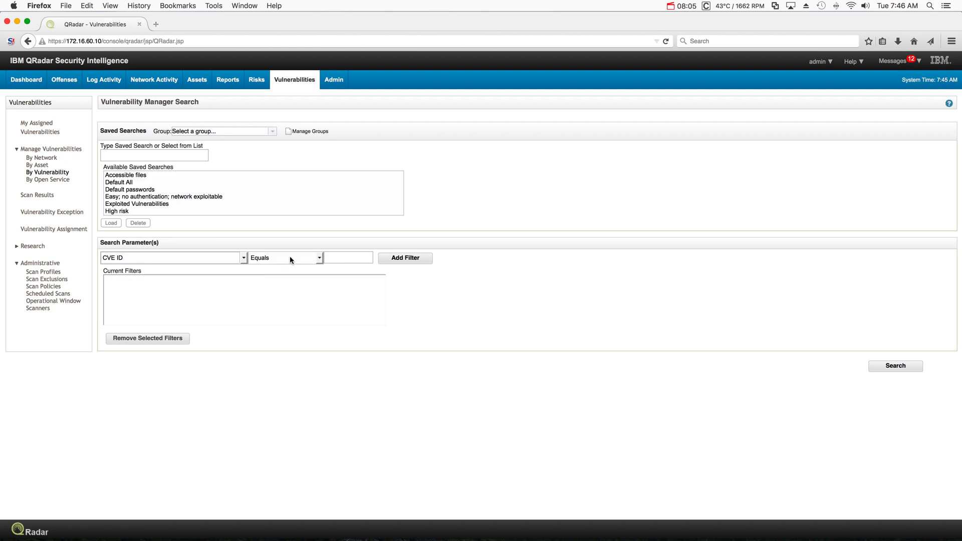
click(345, 258)
text(2014)
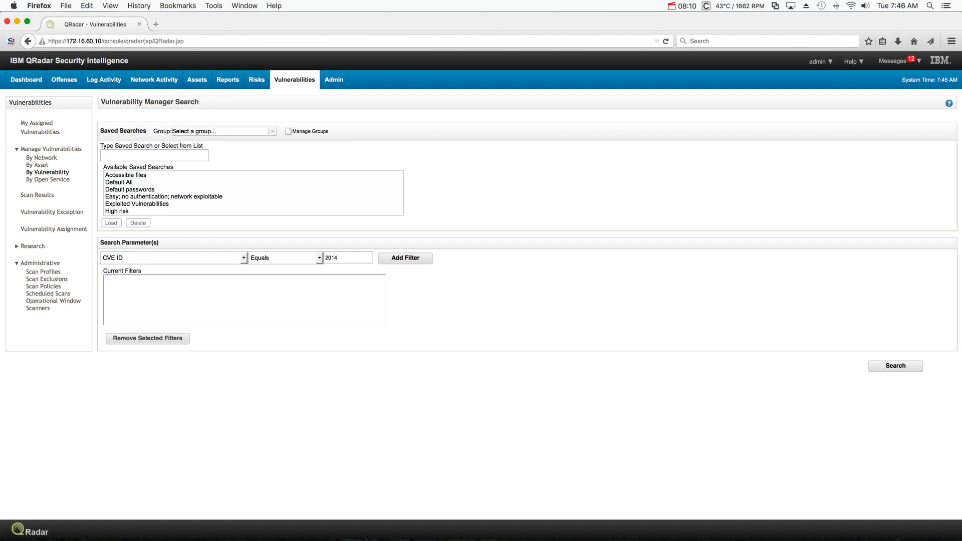
text(-6332)
click(400, 259)
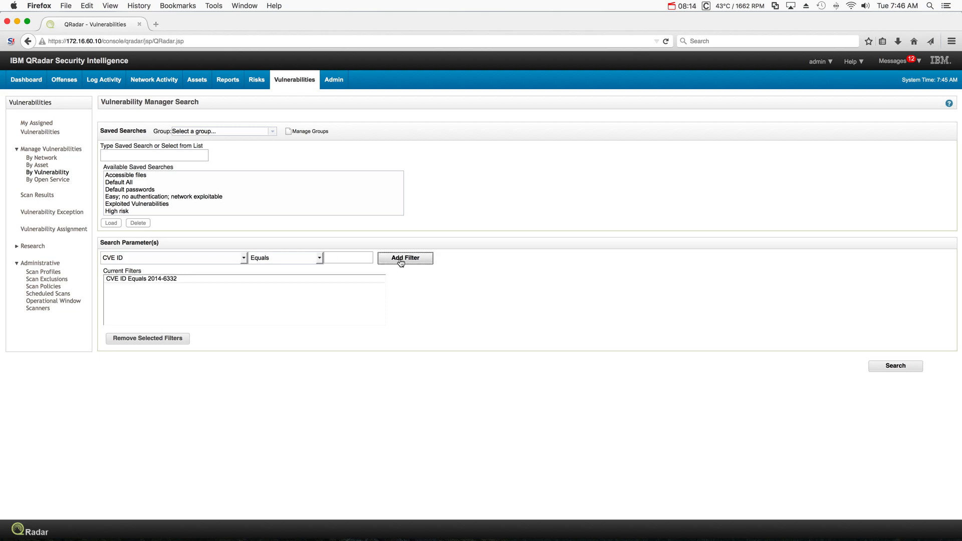
click(896, 366)
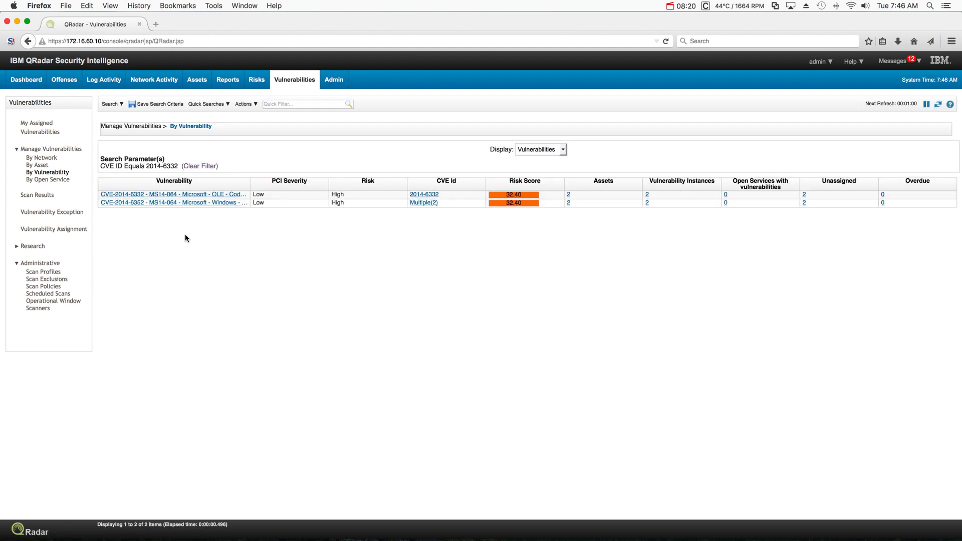
click(193, 196)
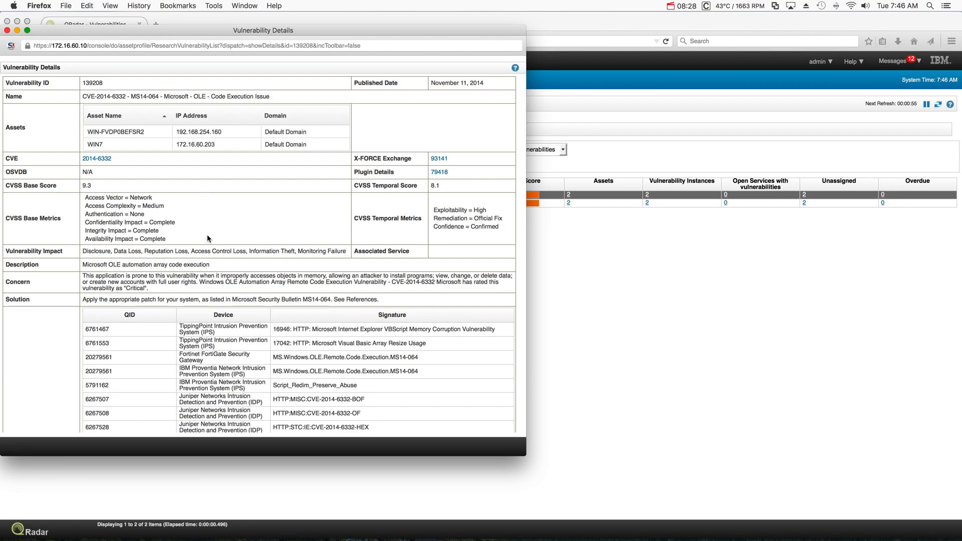
- Scroll through the CVE-2014-6332 Vulnerability Details to review its description and IPS signatures
scroll(207, 235, down, 10)
scroll(207, 238, up, 3)
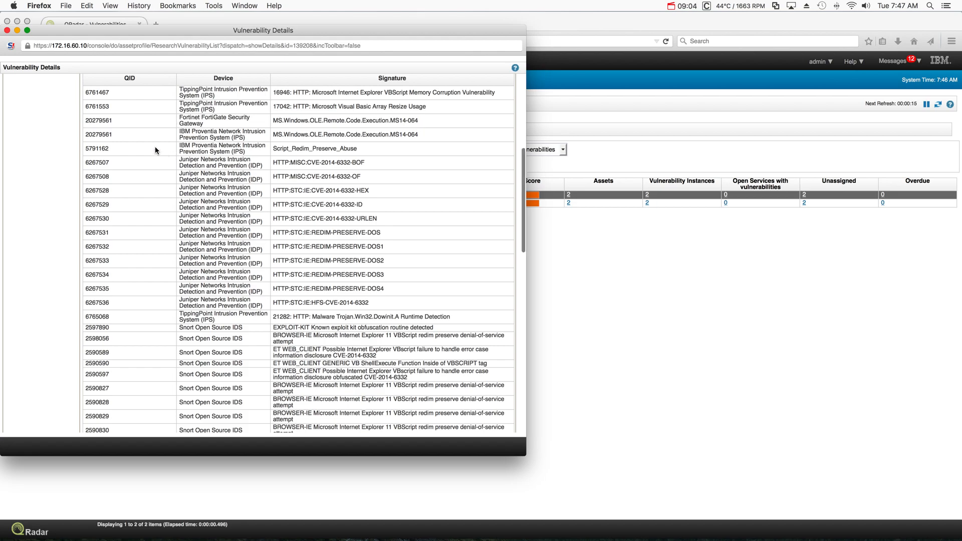
scroll(155, 149, down, 3)
scroll(155, 149, down, 5)
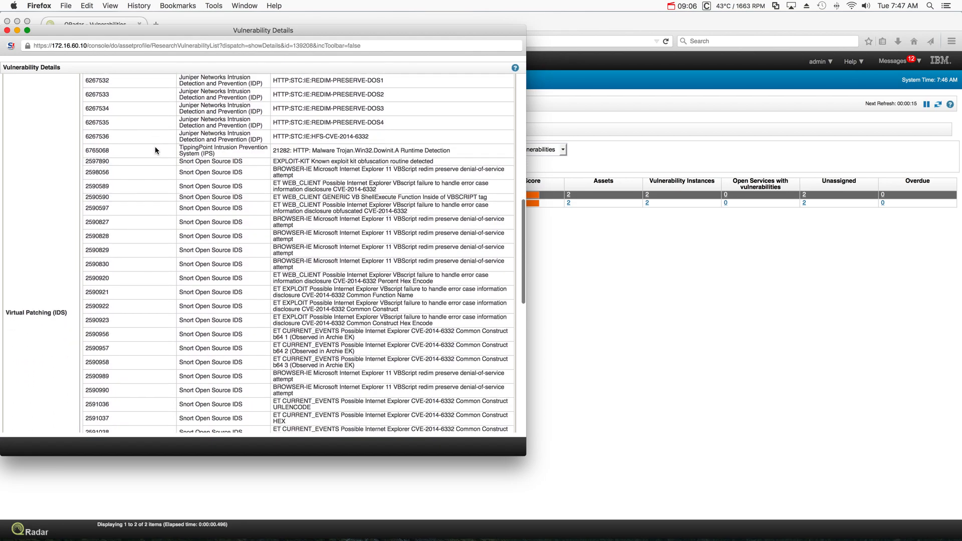
scroll(155, 146, up, 3)
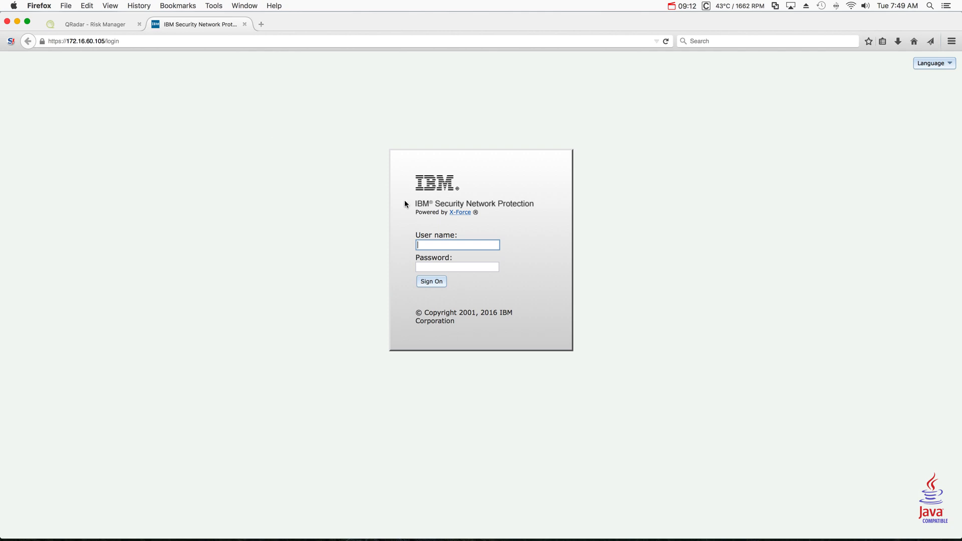
- Sign on as admin with the account password and go to Secure > Network Access Policy
text(admin)
key(Tab)
text(••••••)
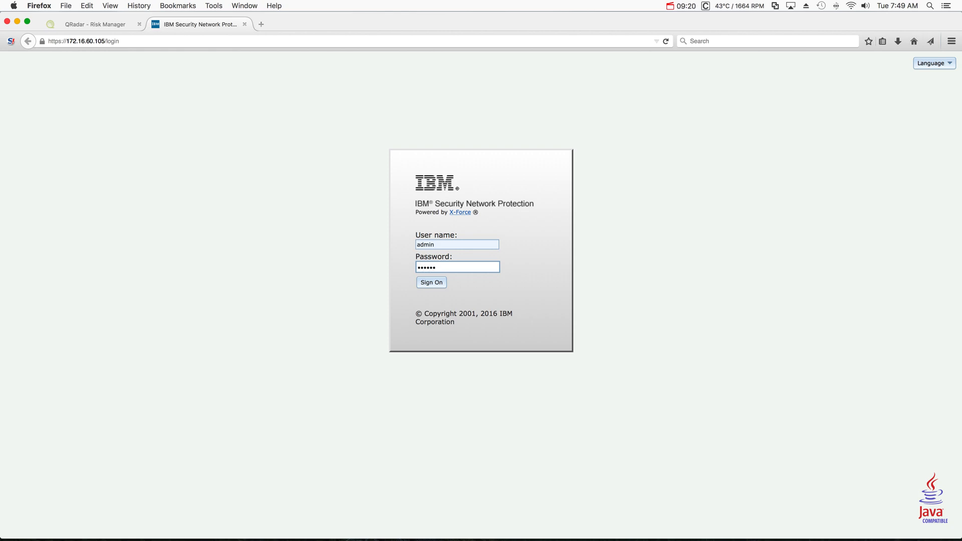
key(Return)
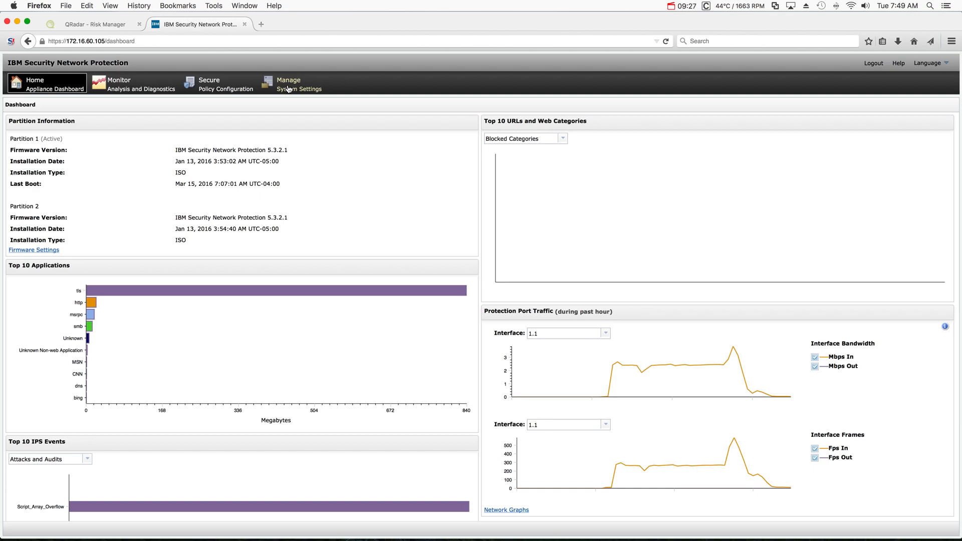
click(224, 89)
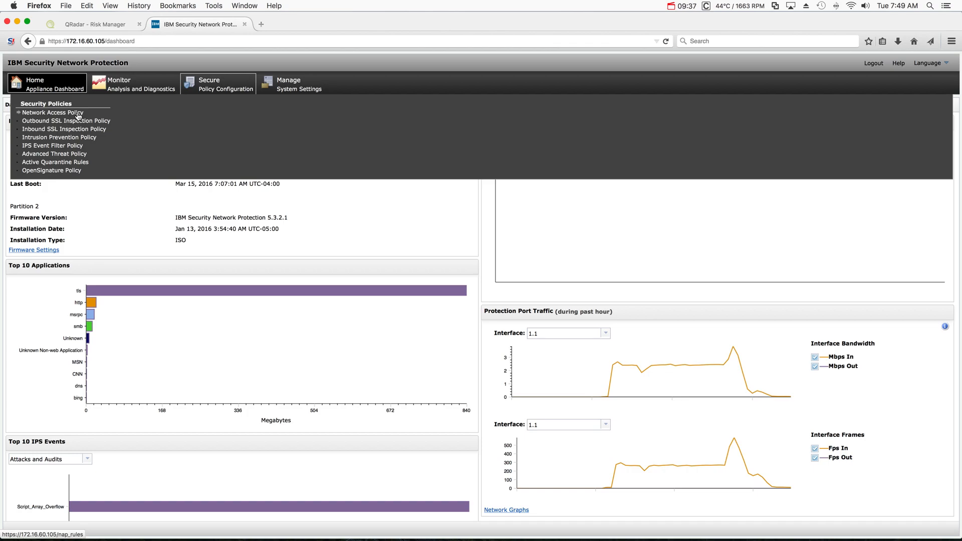
click(78, 116)
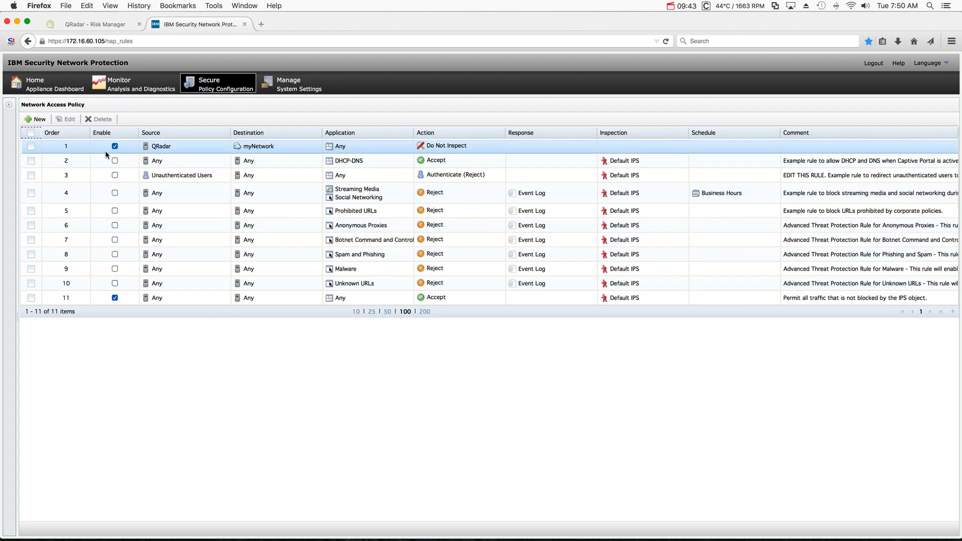
- Edit rule 1 (QRadar to myNetwork, Do Not Inspect) and view its QRadar source object
click(175, 145)
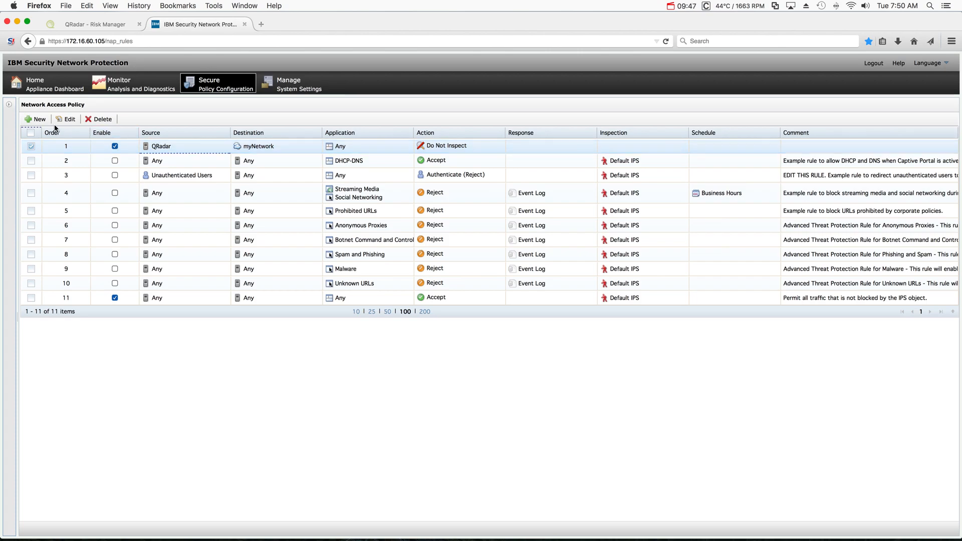
click(66, 120)
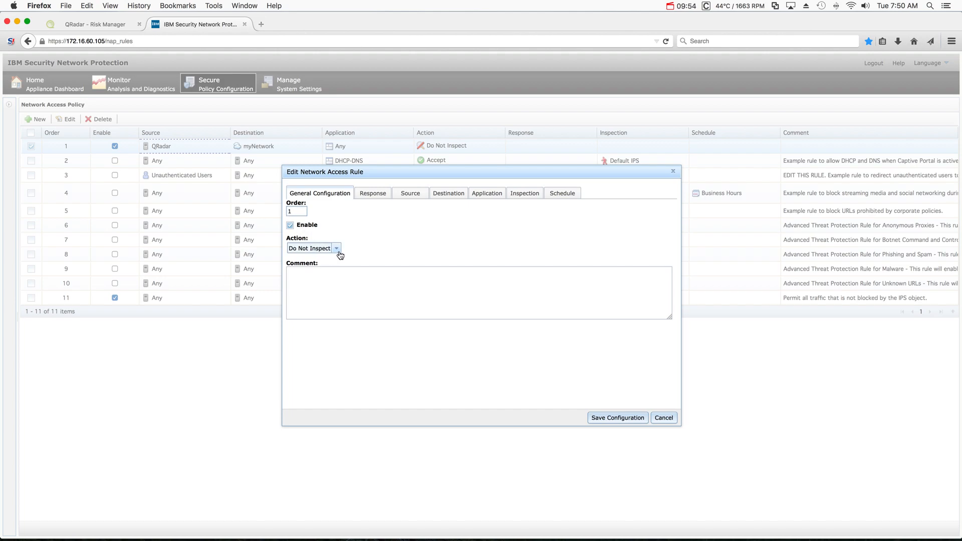
click(414, 194)
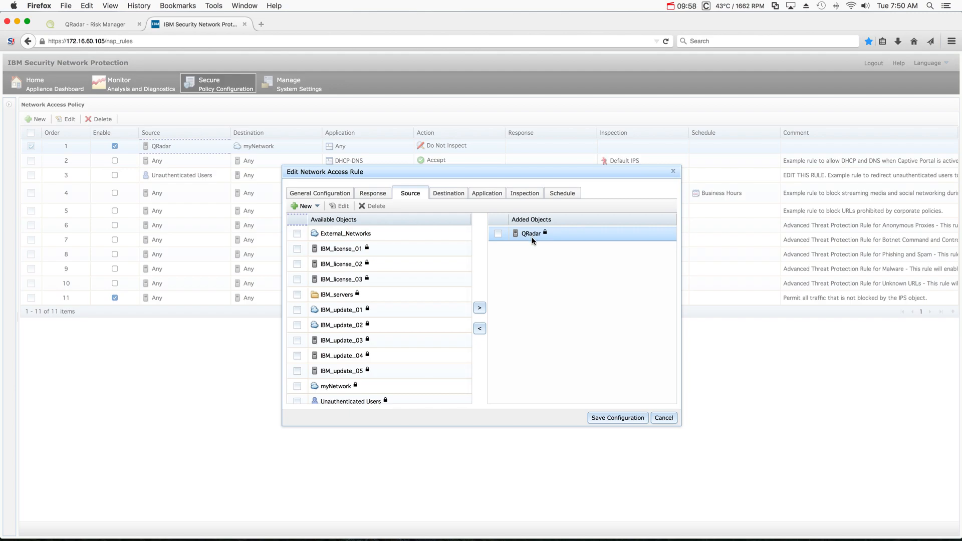